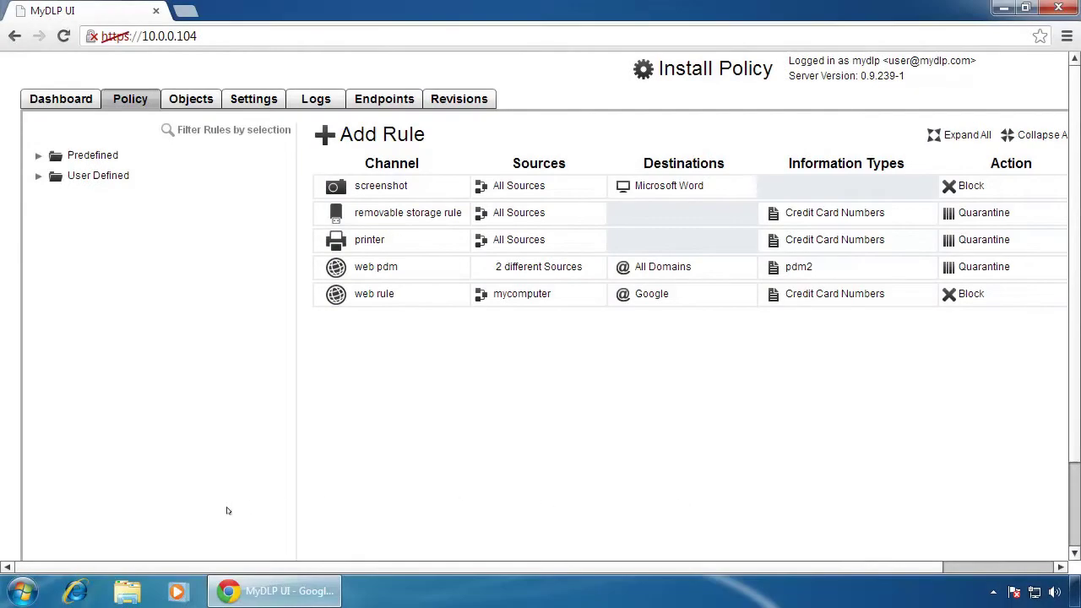
- Open Removable Disk (E:) in Windows Explorer and copy its Company customer folder to the desktop
{"action": "left_click", "coordinate": [27, 593]}
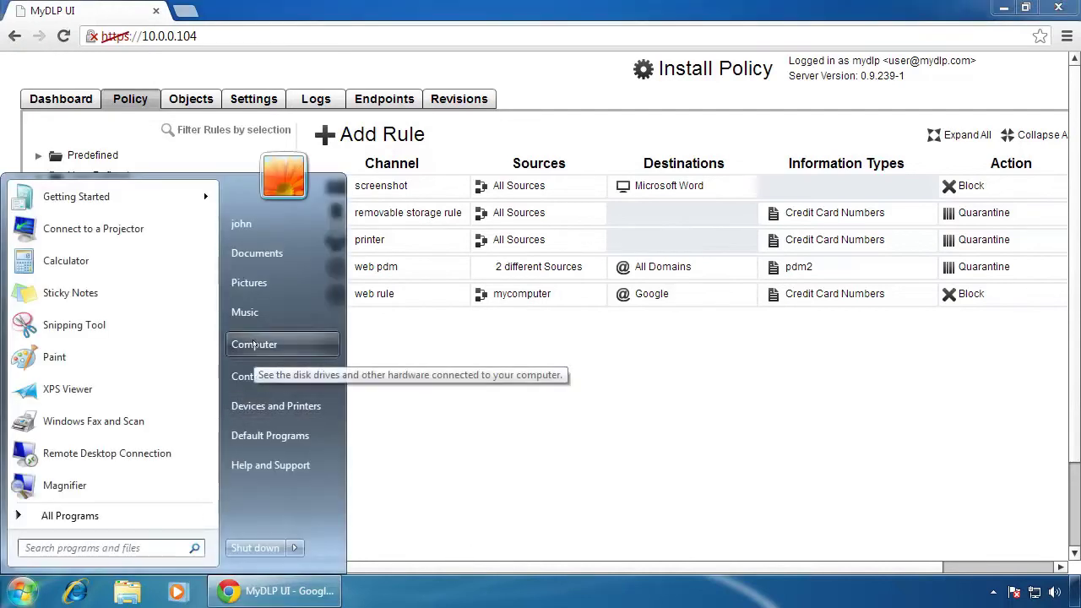
{"action": "left_click", "coordinate": [254, 344]}
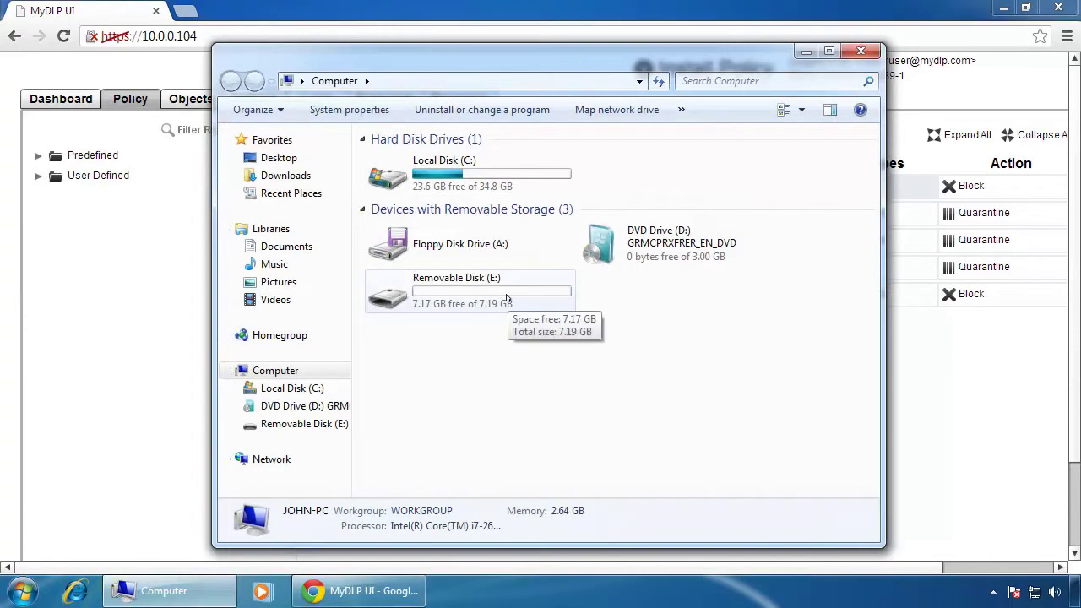
{"action": "double_click", "coordinate": [507, 297]}
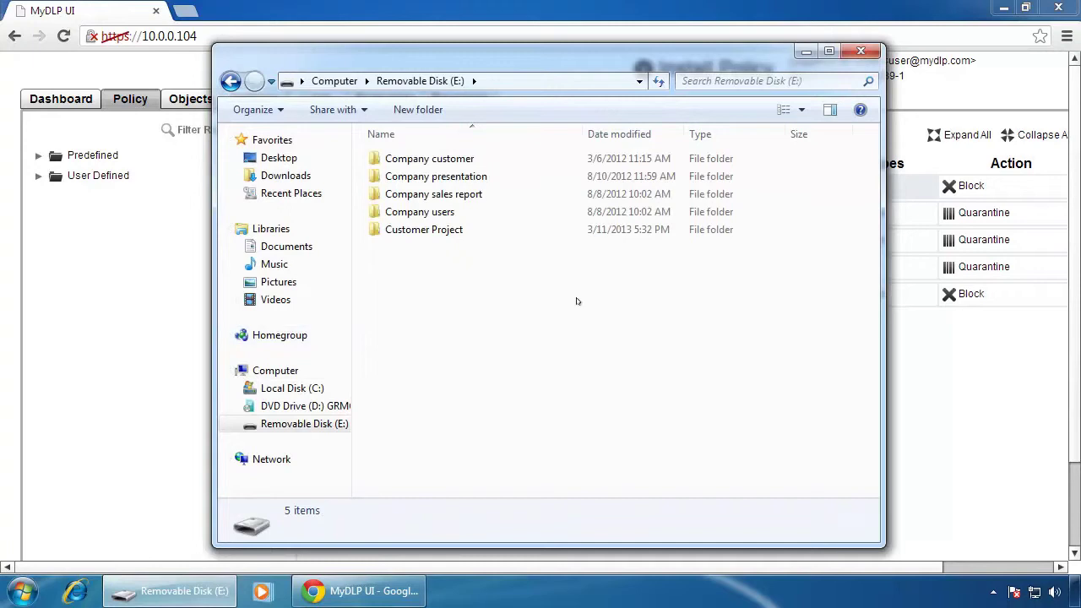
{"action": "left_click", "coordinate": [1003, 7]}
{"action": "left_click_drag", "start_coordinate": [607, 158], "coordinate": [27, 358]}
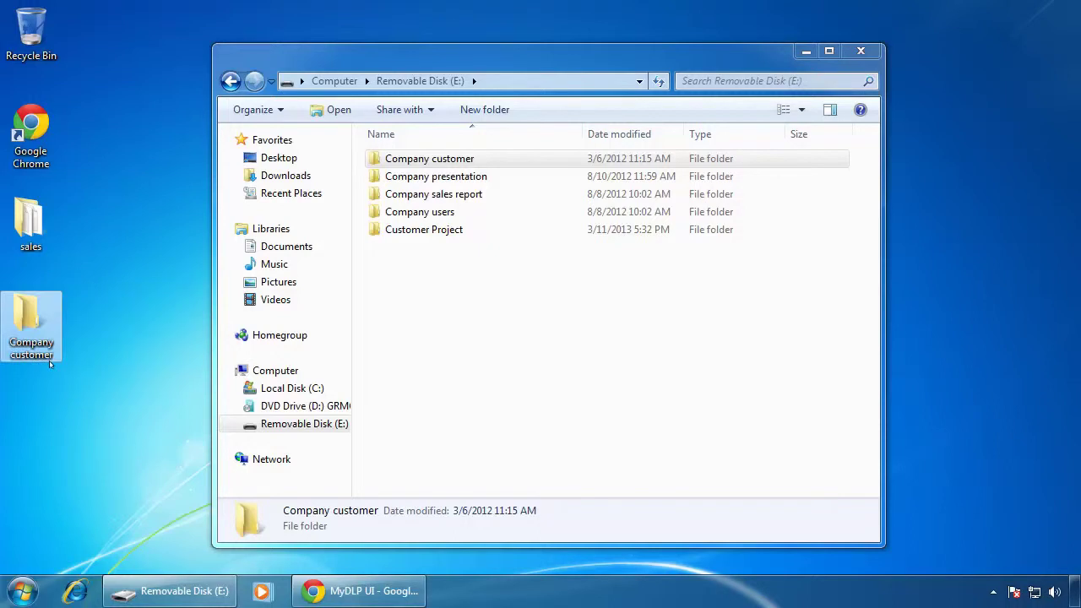
{"action": "mouse_move", "coordinate": [43, 355]}
- Switch back to MyDLP and add a Removable Storage Encryption Rule named "Encryption rule" above the existing policy rules
{"action": "left_click", "coordinate": [355, 593]}
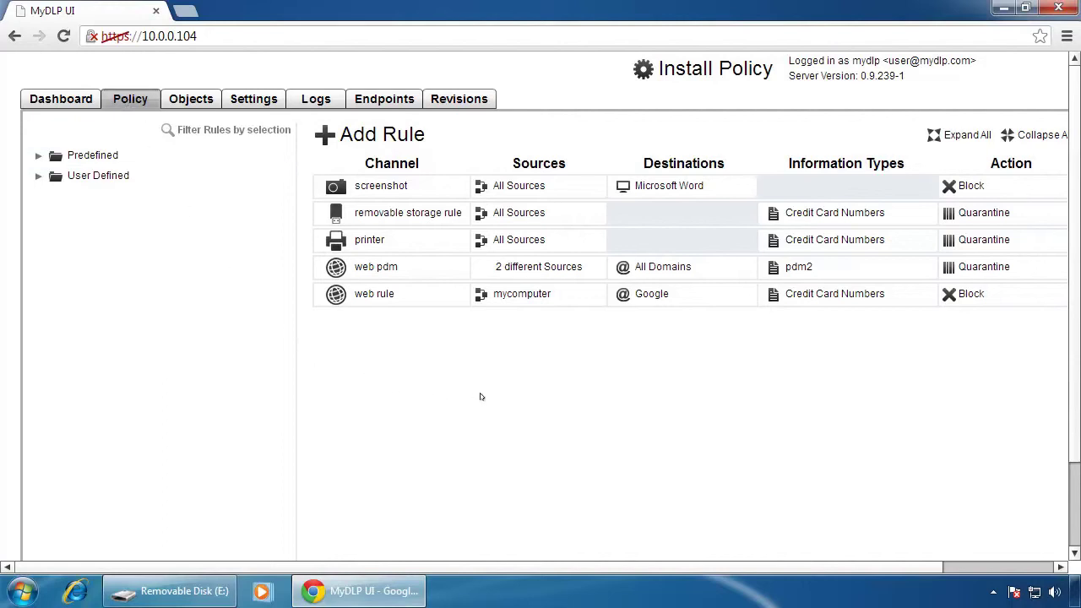
{"action": "left_click", "coordinate": [371, 142]}
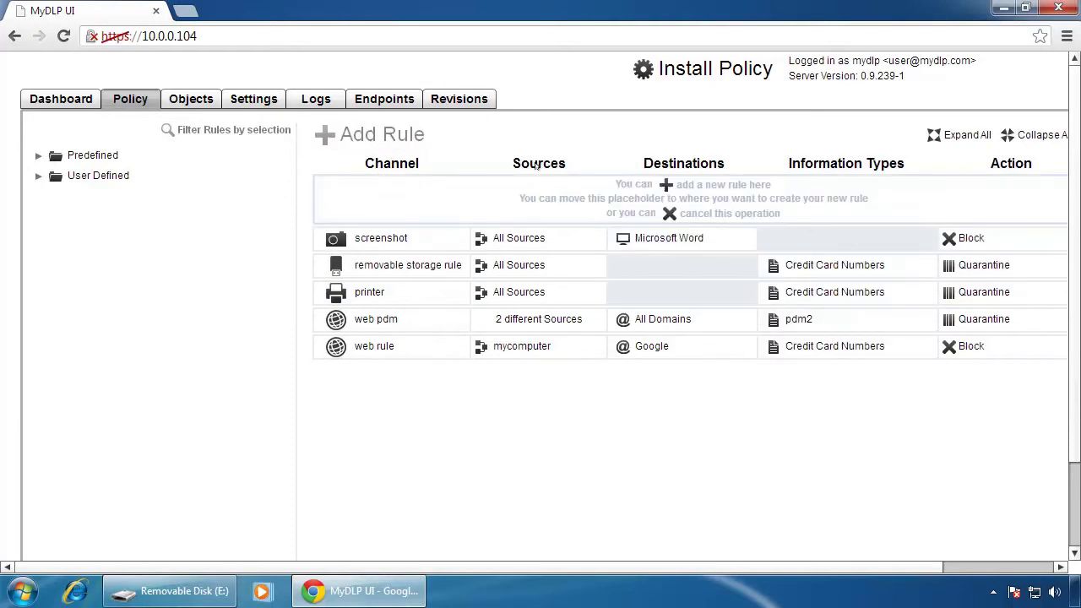
{"action": "left_click", "coordinate": [666, 181]}
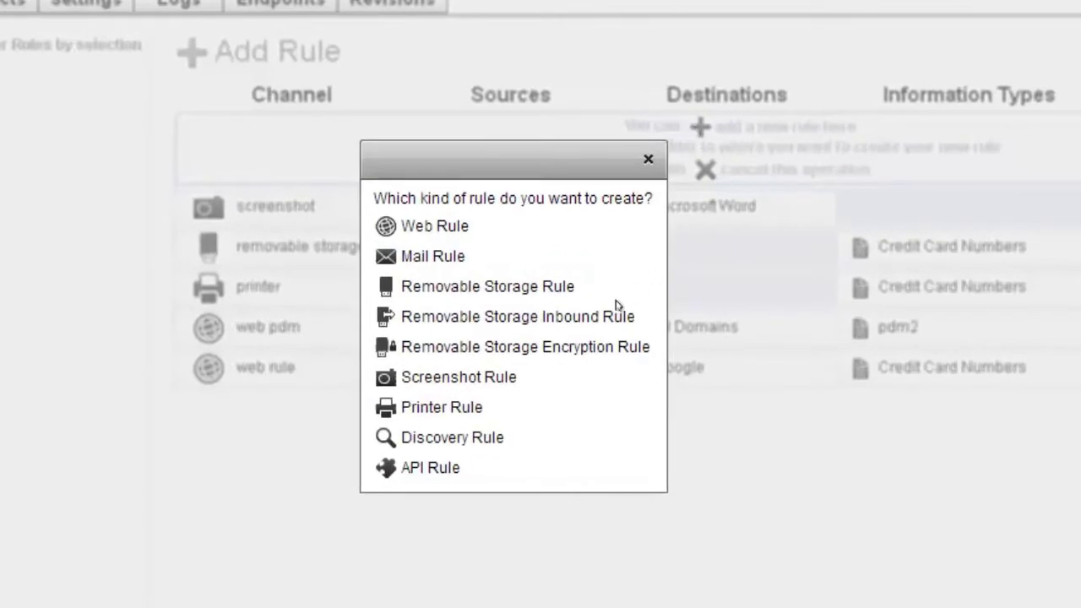
{"action": "left_click", "coordinate": [555, 357]}
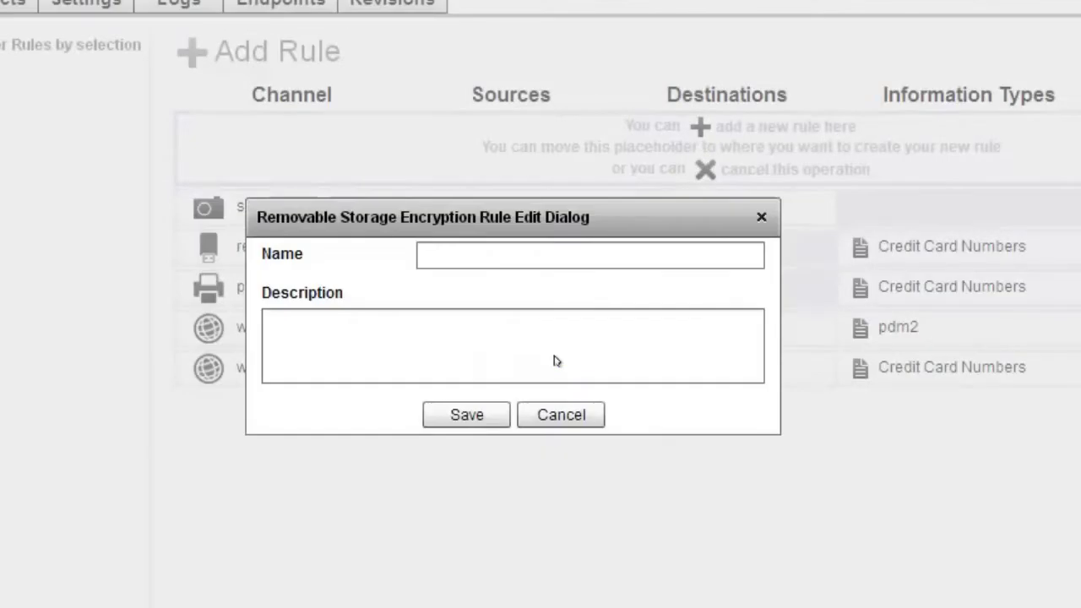
{"action": "left_click", "coordinate": [528, 255]}
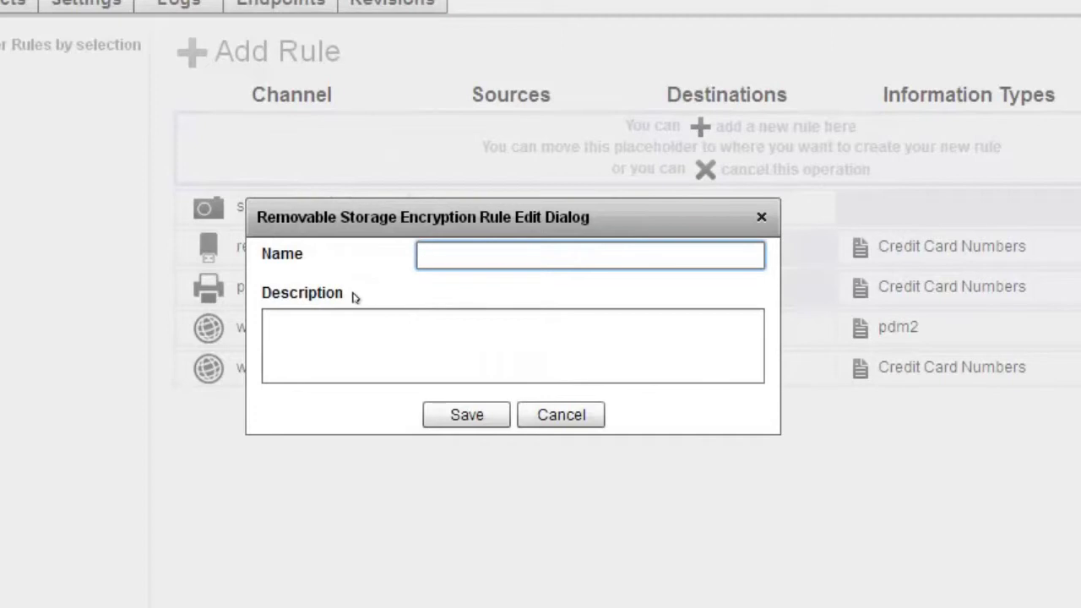
{"action": "type", "text": "Encrypti"}
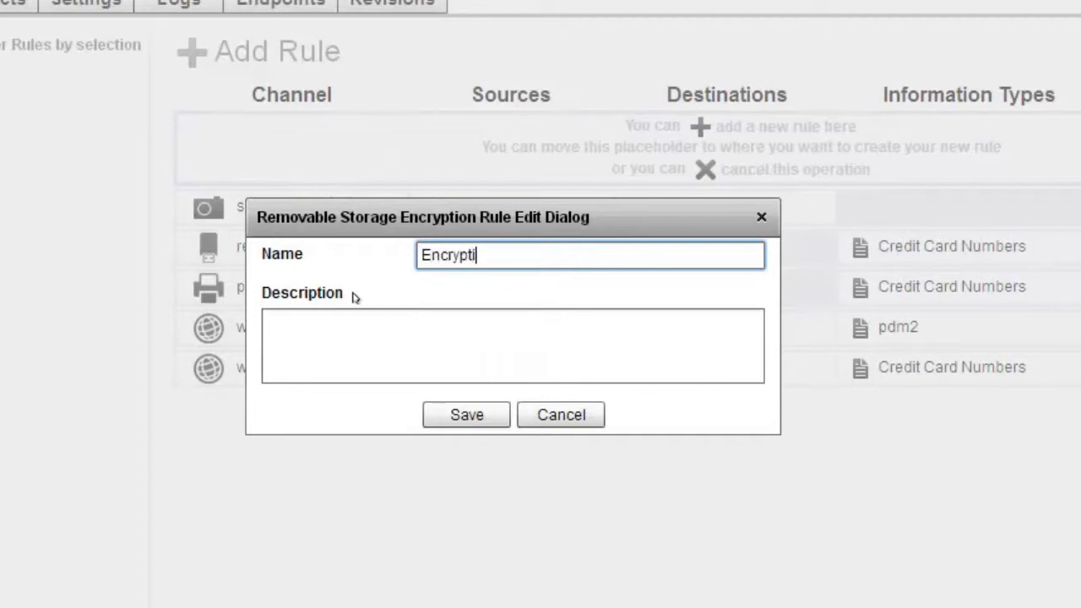
{"action": "type", "text": "on rule"}
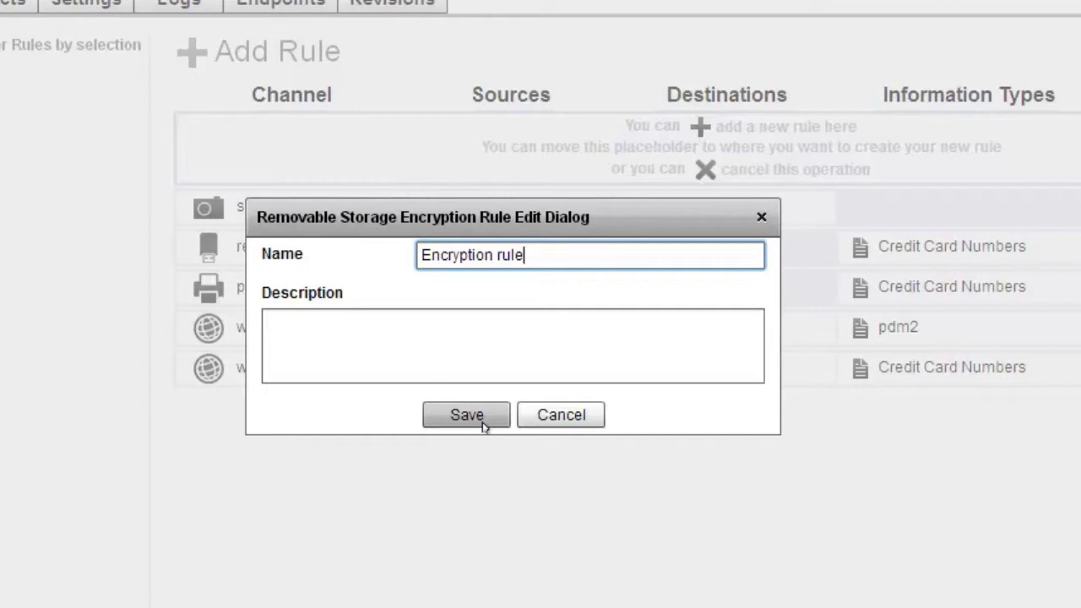
{"action": "left_click", "coordinate": [467, 415]}
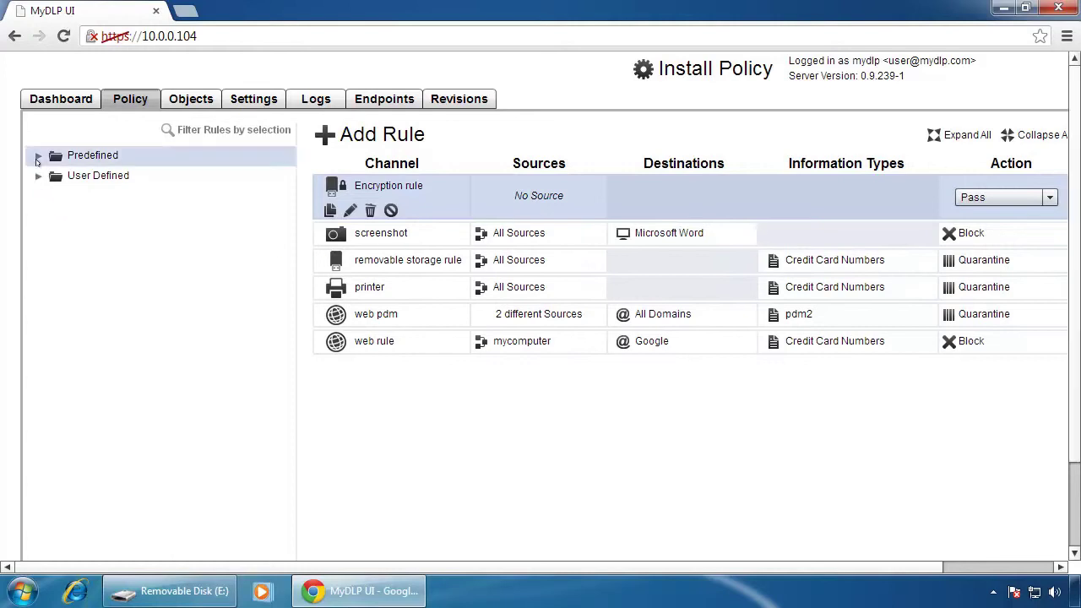
- Assign the predefined All Sources object as the source of the encryption rule
{"action": "left_click", "coordinate": [37, 157]}
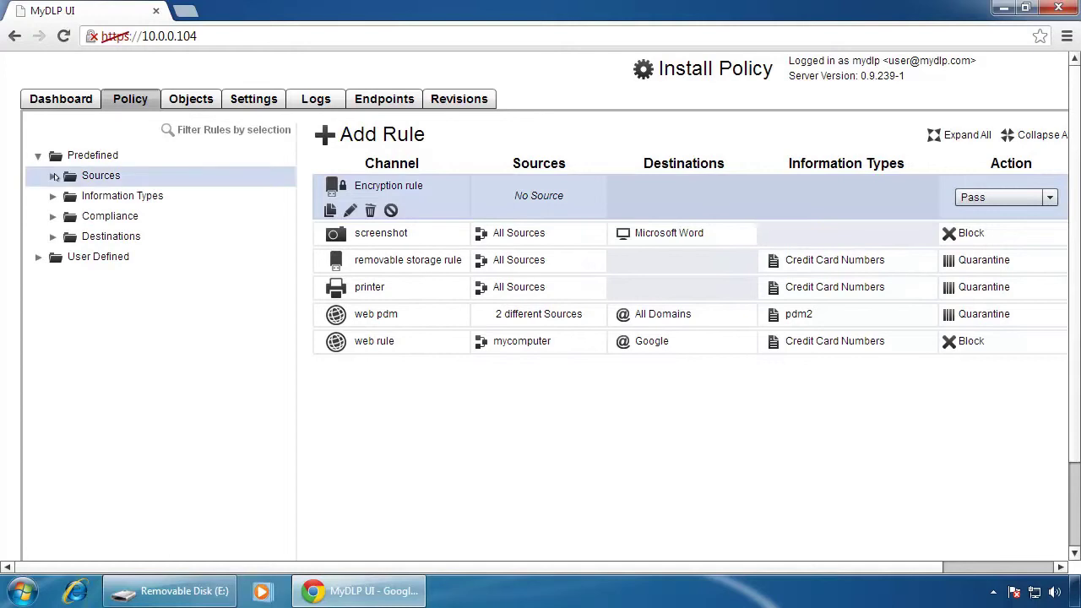
{"action": "left_click", "coordinate": [53, 176]}
{"action": "left_click_drag", "start_coordinate": [118, 195], "coordinate": [602, 186]}
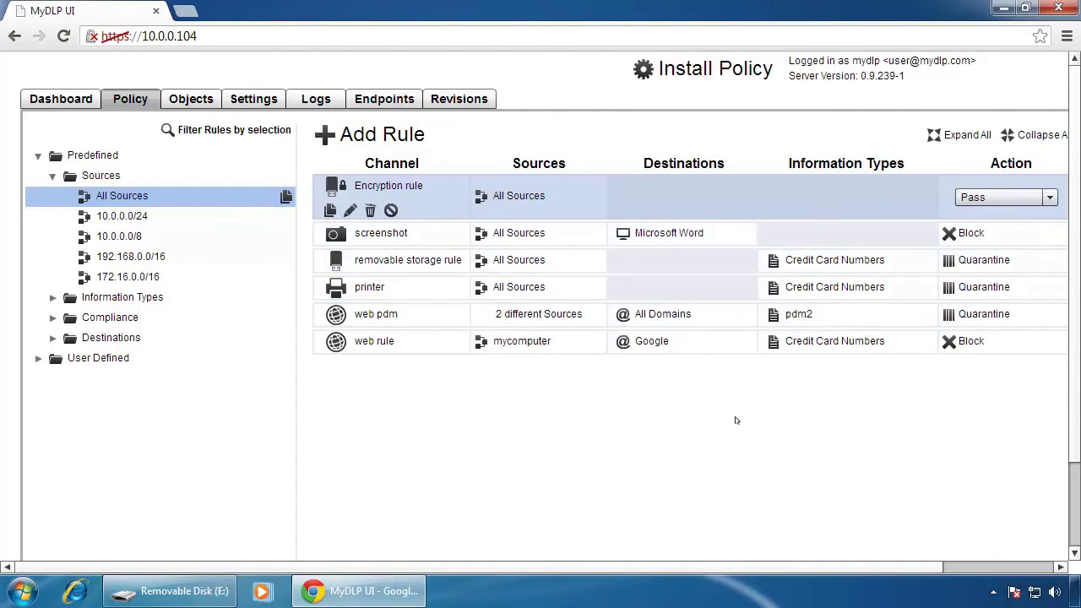
{"action": "left_click", "coordinate": [143, 365]}
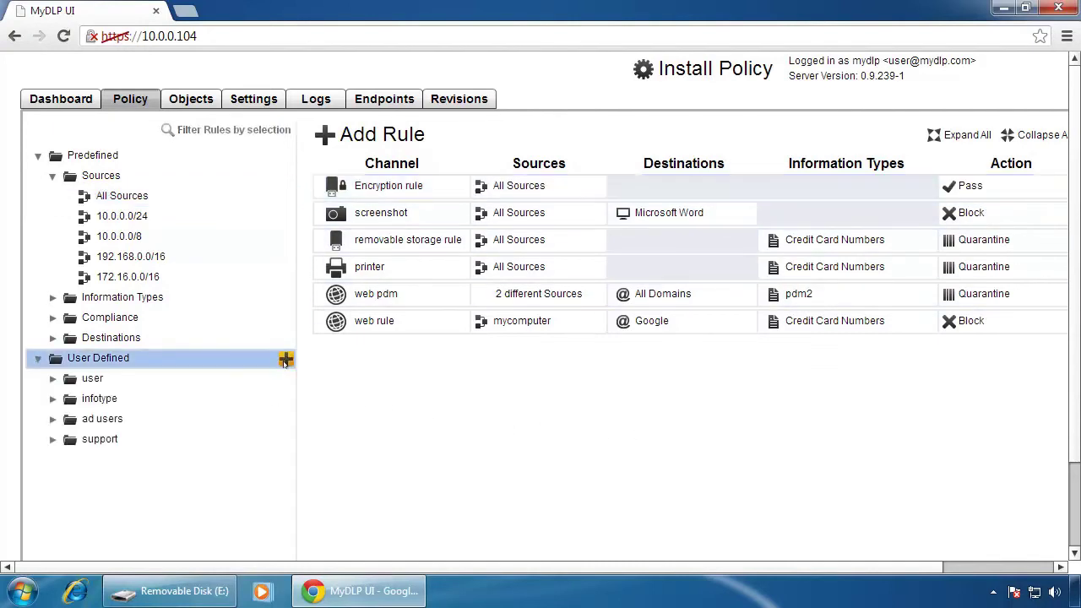
{"action": "left_click", "coordinate": [286, 361]}
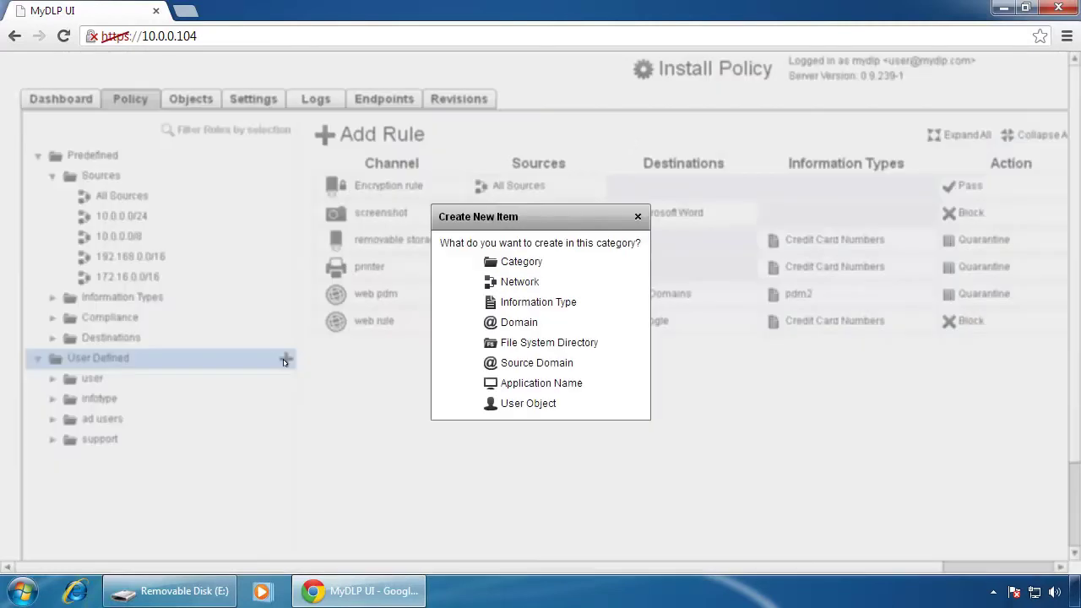
{"action": "left_click", "coordinate": [534, 411]}
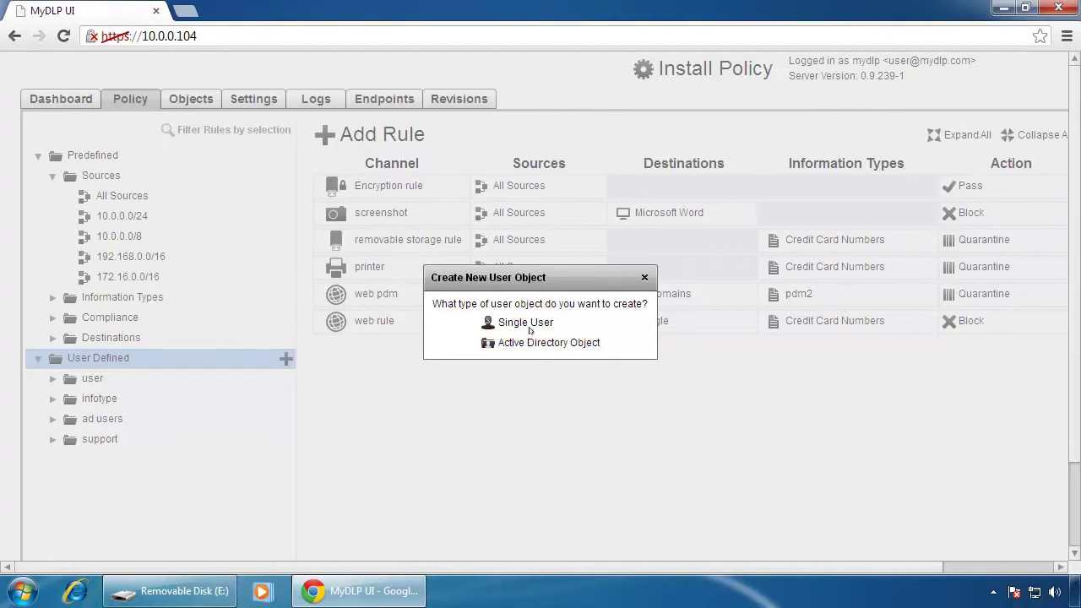
{"action": "left_click", "coordinate": [532, 325]}
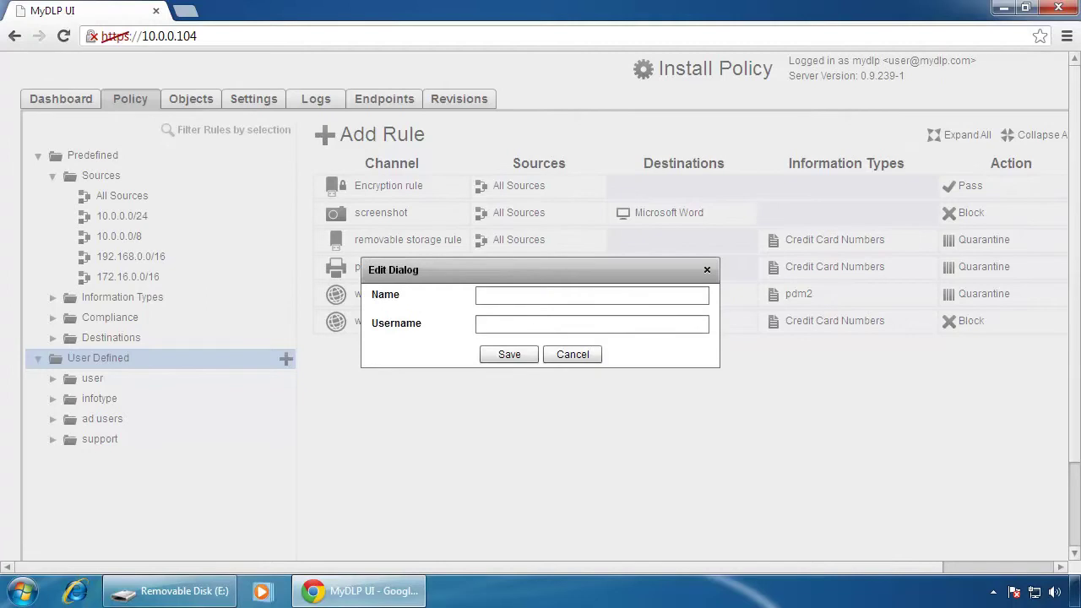
{"action": "left_click", "coordinate": [591, 323]}
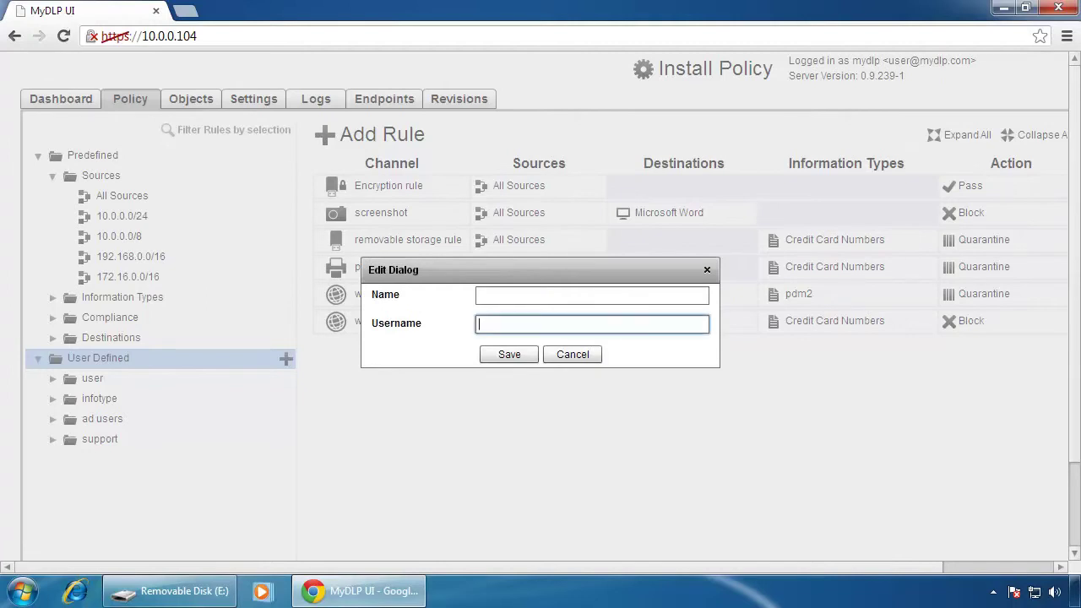
{"action": "left_click", "coordinate": [707, 270]}
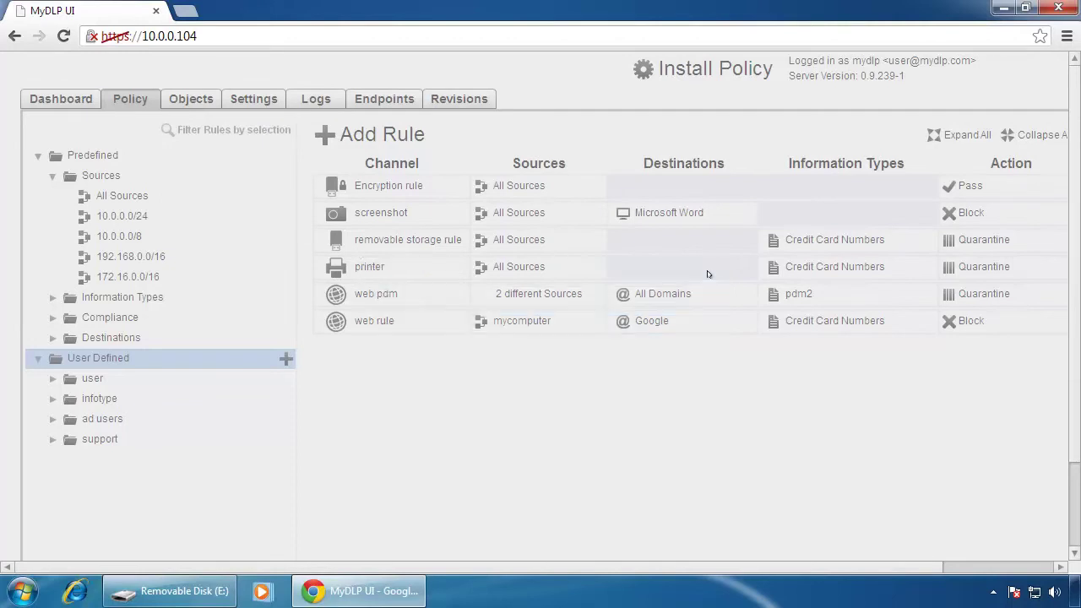
- Check the Windows account name of this computer and the logged-on users in the endpoint list
{"action": "left_click", "coordinate": [28, 592]}
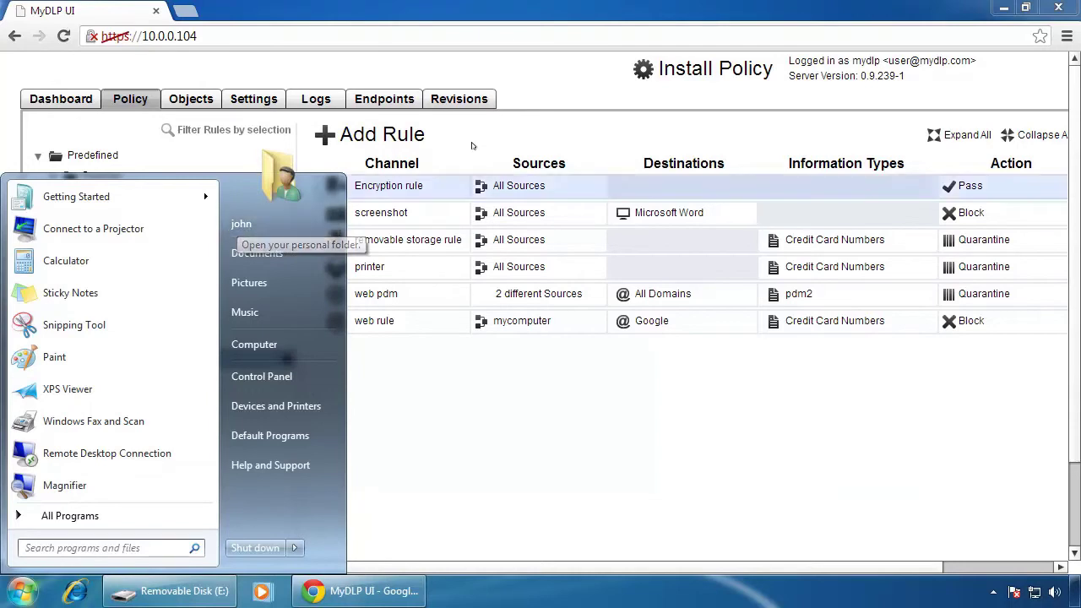
{"action": "left_click", "coordinate": [478, 135]}
{"action": "left_click", "coordinate": [387, 106]}
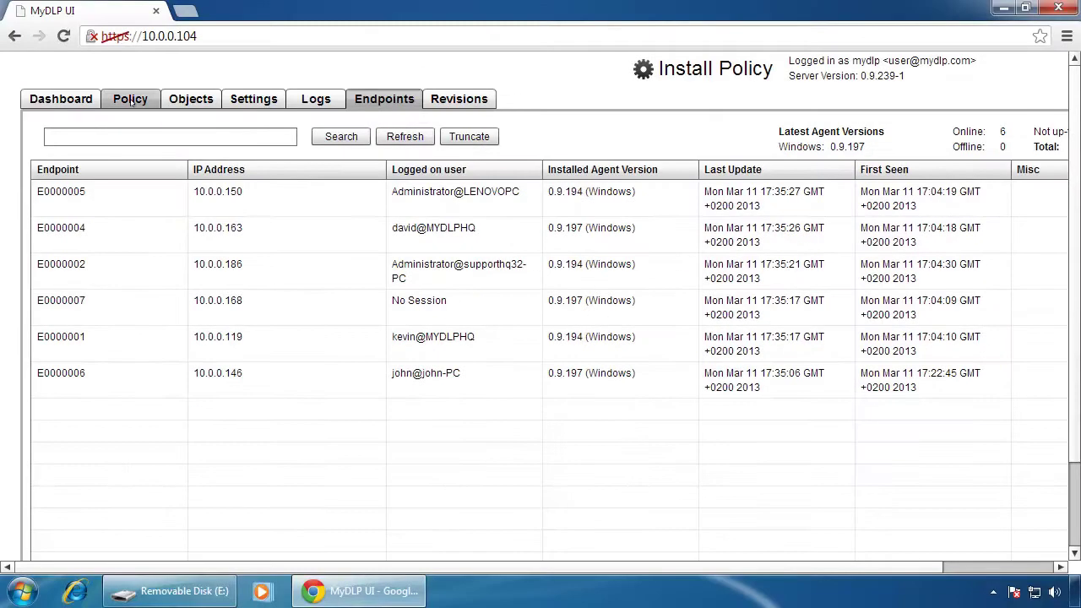
- Create a single user object under the policy's User Defined category with the user's name and the username including the computer name
{"action": "left_click", "coordinate": [131, 101]}
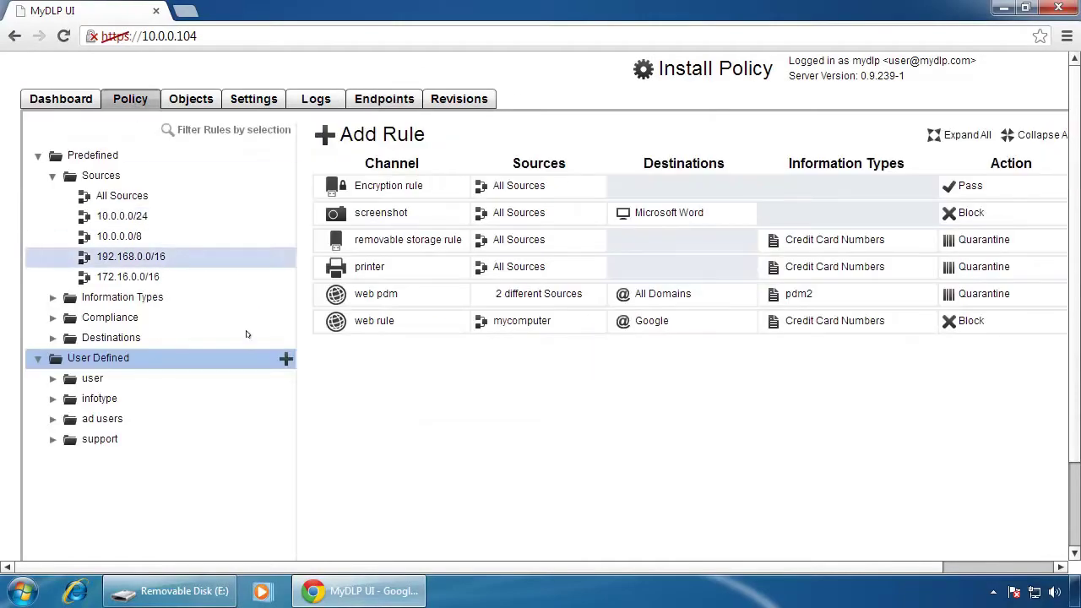
{"action": "left_click", "coordinate": [286, 360]}
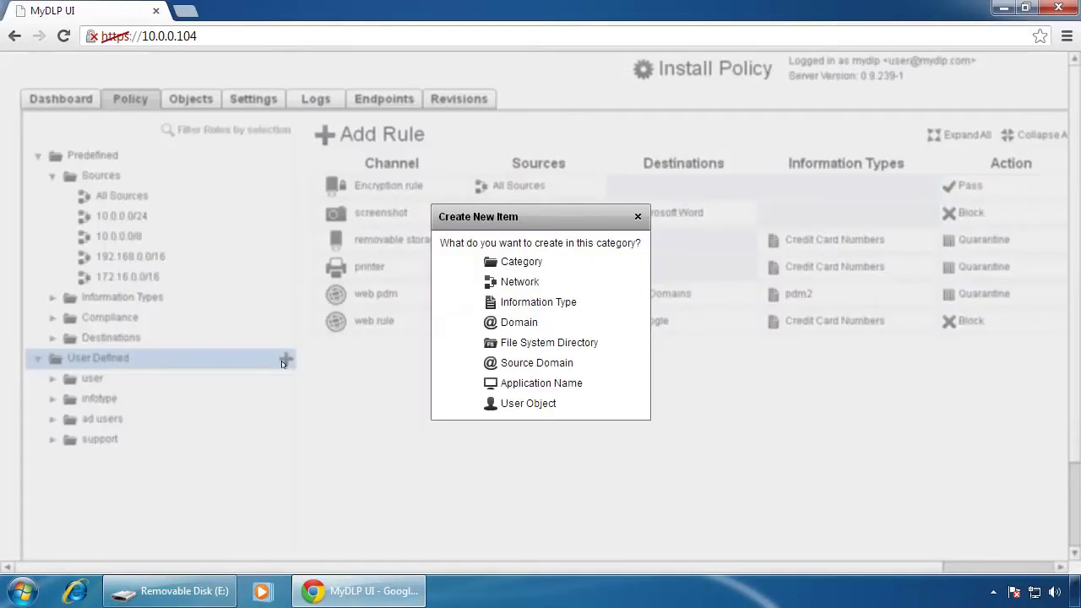
{"action": "left_click", "coordinate": [506, 404]}
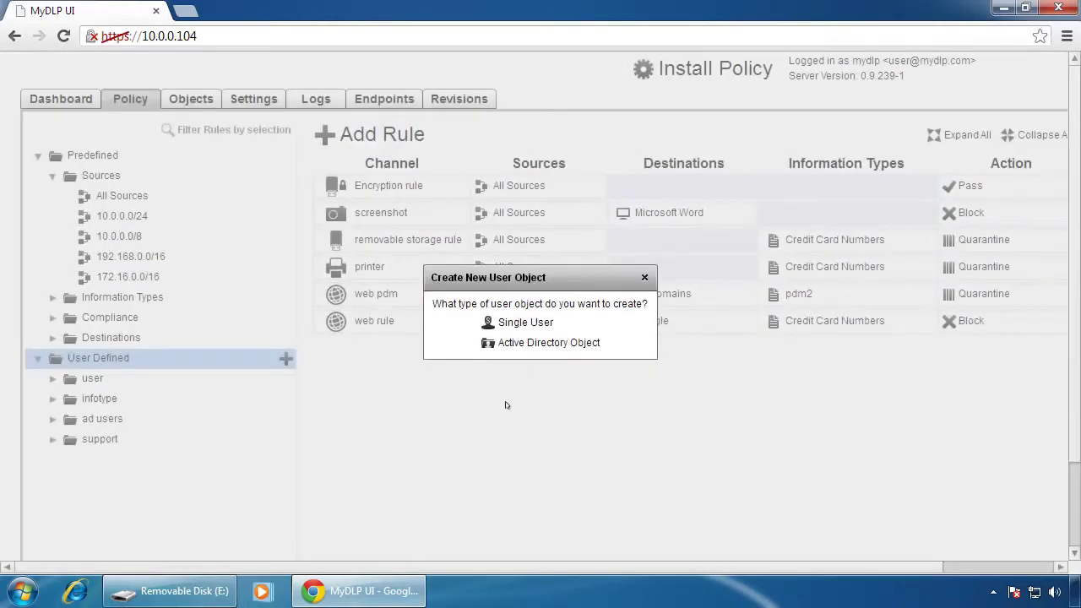
{"action": "left_click", "coordinate": [525, 322]}
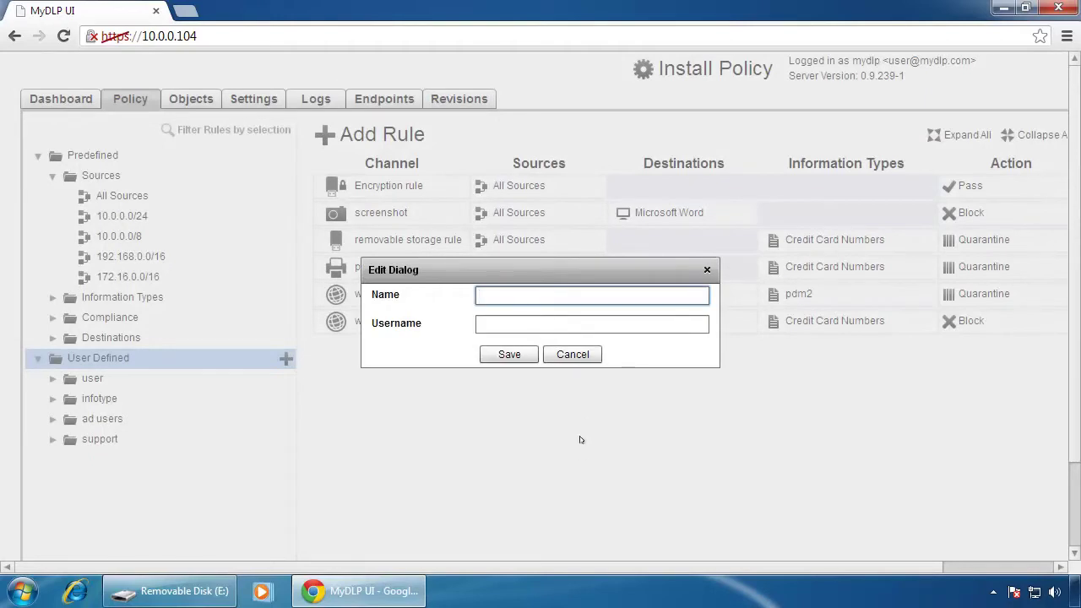
{"action": "type", "text": "user john"}
{"action": "key", "text": "Tab"}
{"action": "type", "text": "john"}
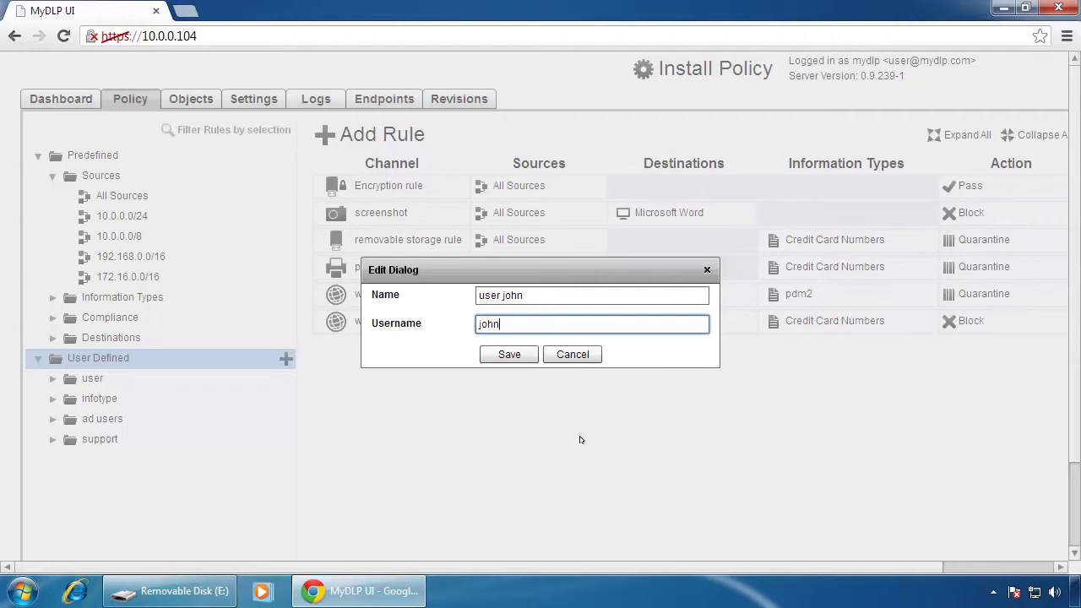
{"action": "type", "text": "@john-PC"}
{"action": "left_click", "coordinate": [514, 358]}
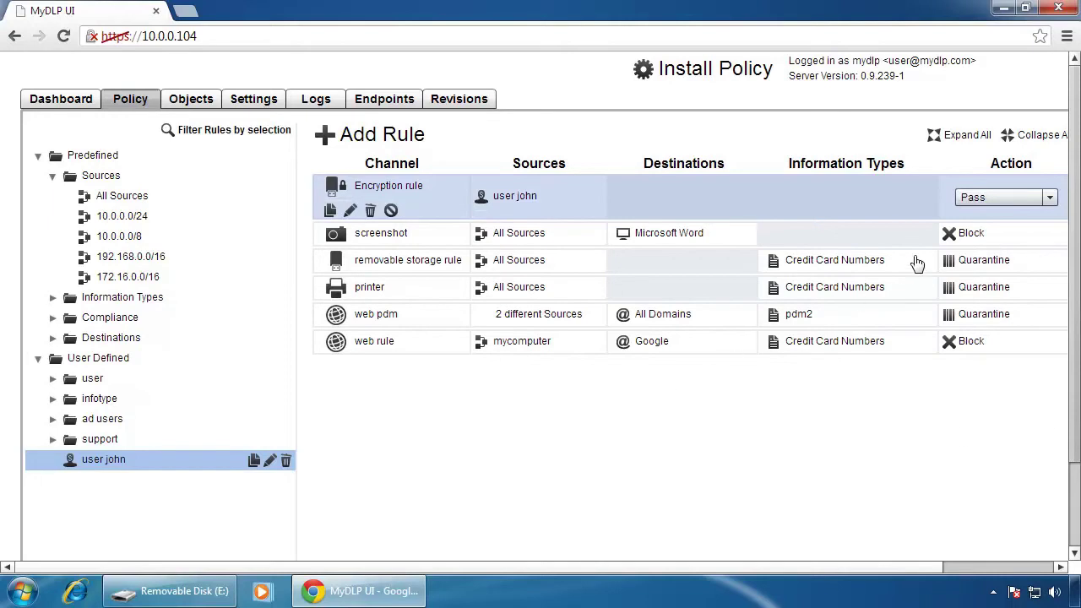
- Set the encryption rule's action to Encrypt and install the policy
{"action": "left_click", "coordinate": [973, 199]}
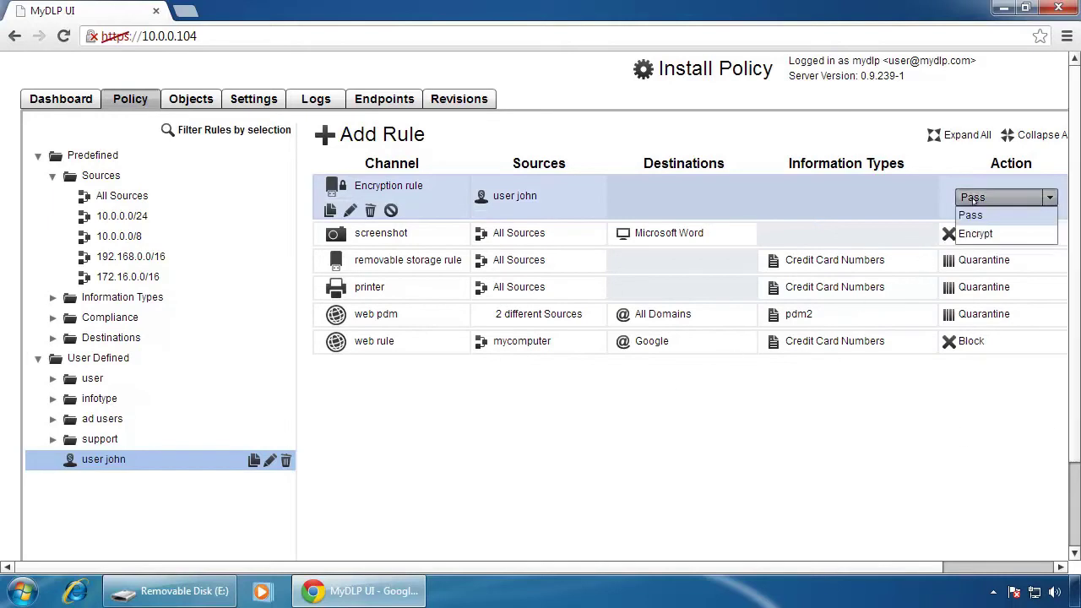
{"action": "left_click", "coordinate": [978, 233]}
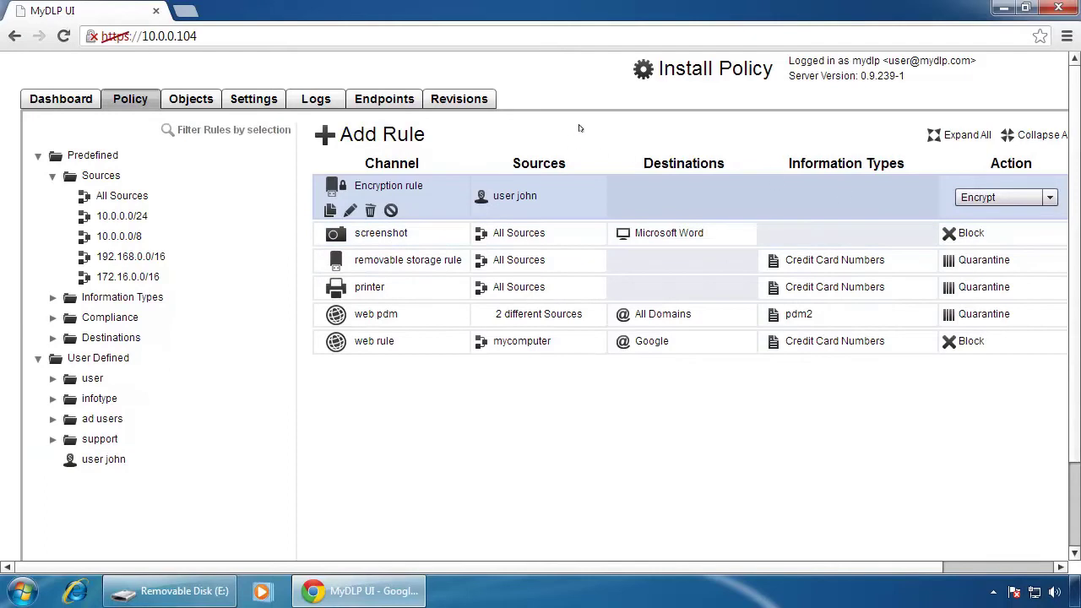
{"action": "left_click", "coordinate": [659, 76]}
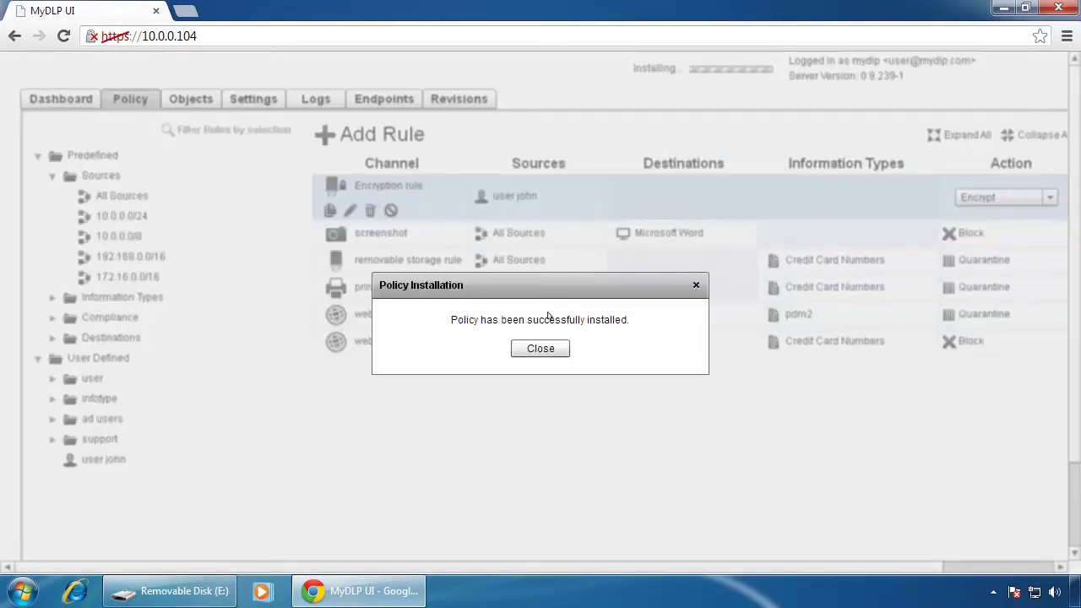
{"action": "left_click", "coordinate": [541, 349]}
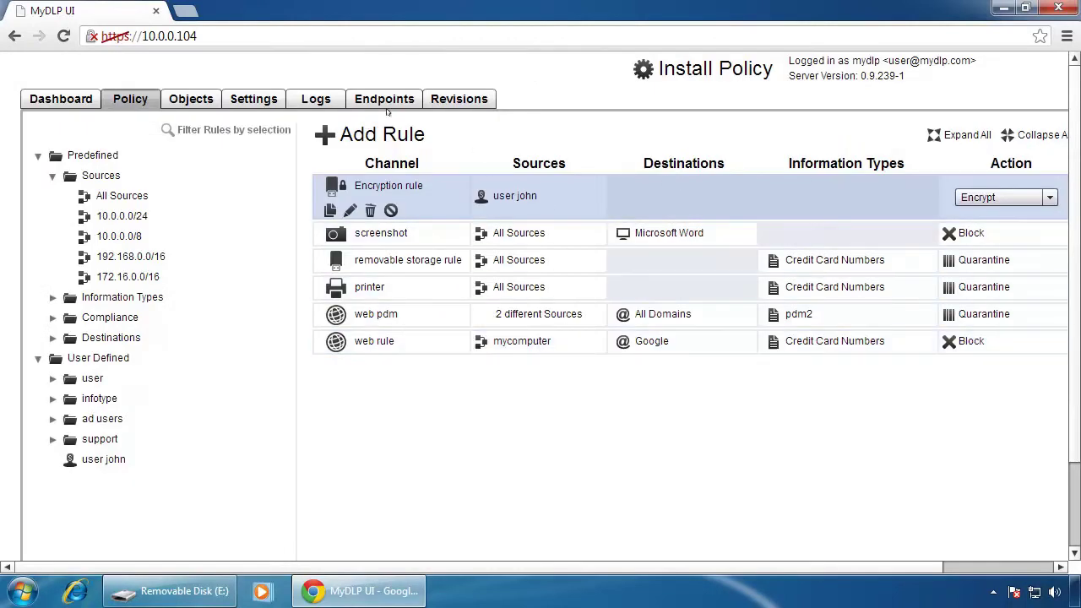
- Refresh the endpoint list and check the last update time of the rule user's computer
{"action": "left_click", "coordinate": [359, 105]}
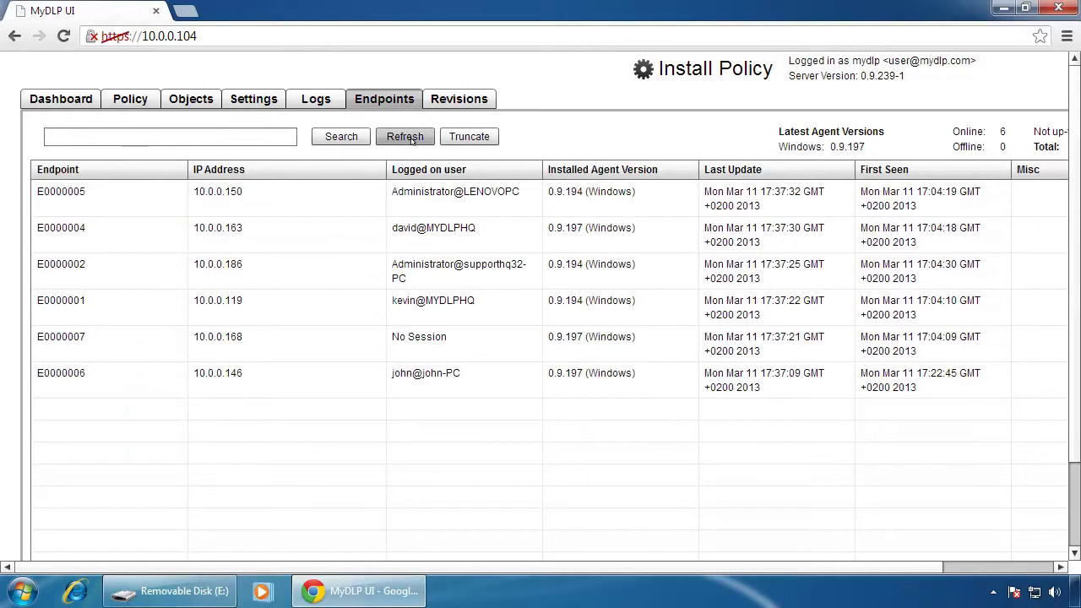
{"action": "left_click", "coordinate": [405, 136]}
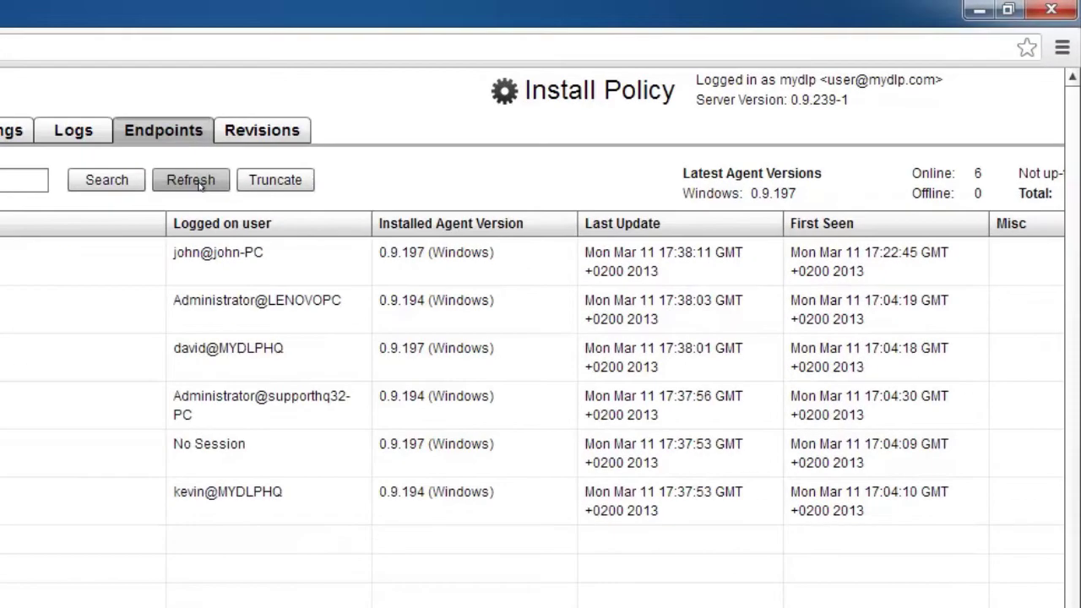
{"action": "mouse_move", "coordinate": [426, 192]}
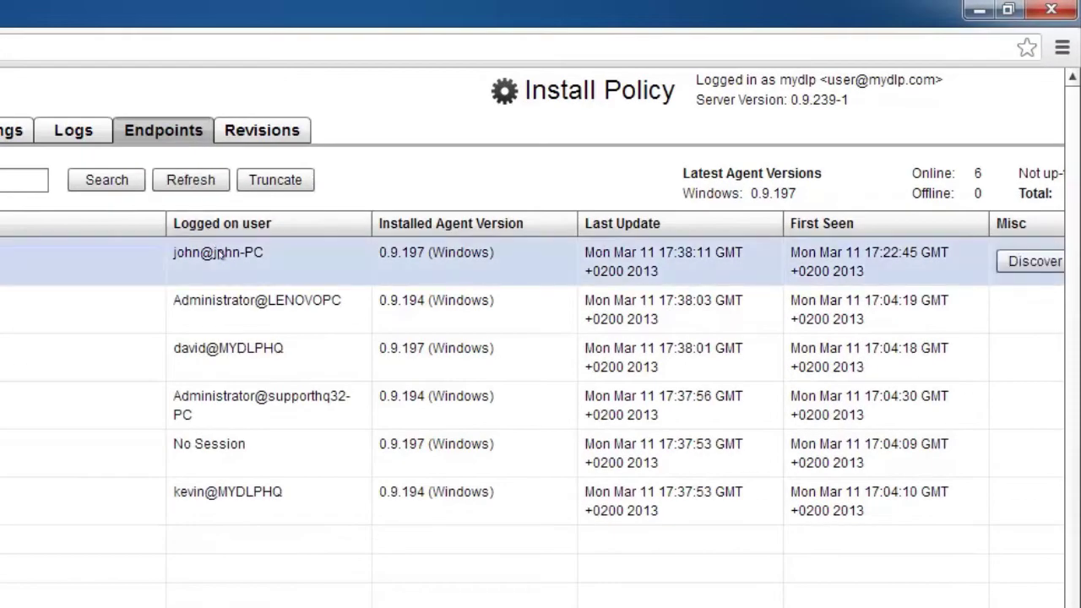
- Close the endpoint console and the Removable Disk (E:) window, and restart the computer
{"action": "left_click", "coordinate": [218, 255]}
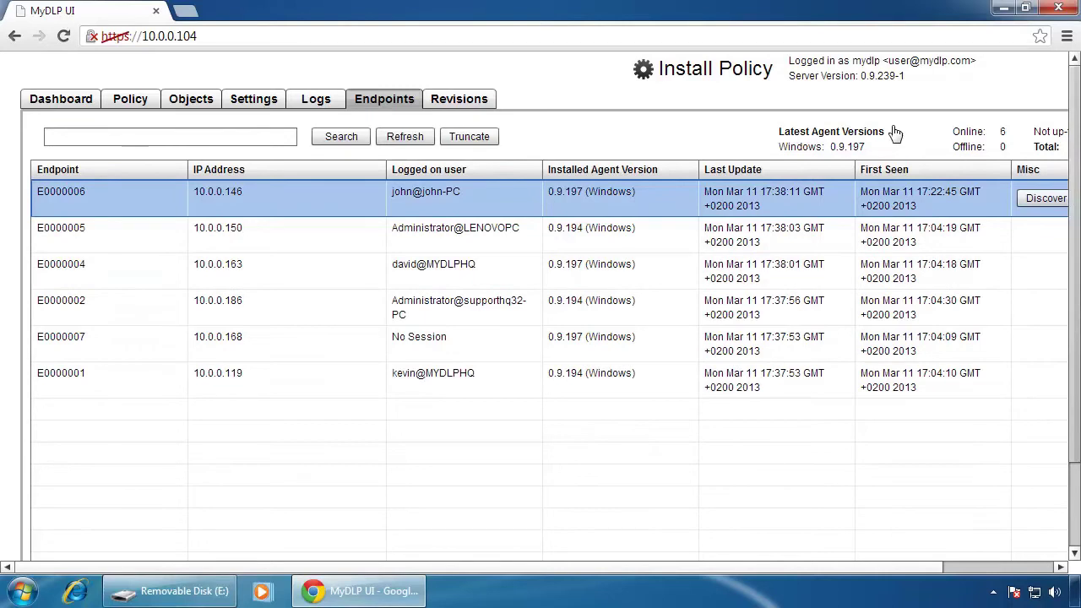
{"action": "left_click", "coordinate": [1056, 8]}
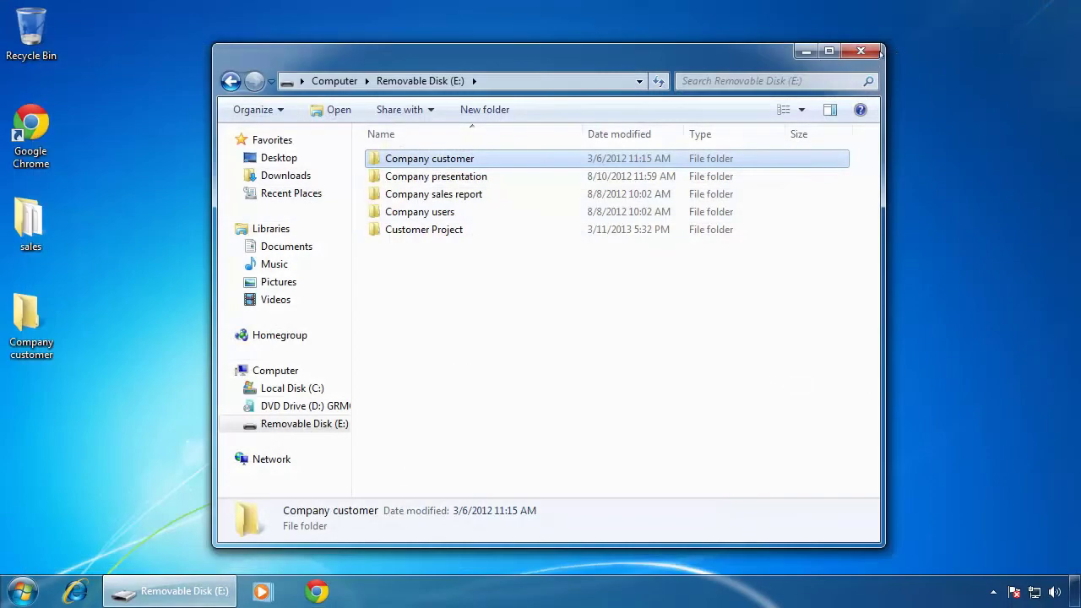
{"action": "left_click", "coordinate": [861, 52]}
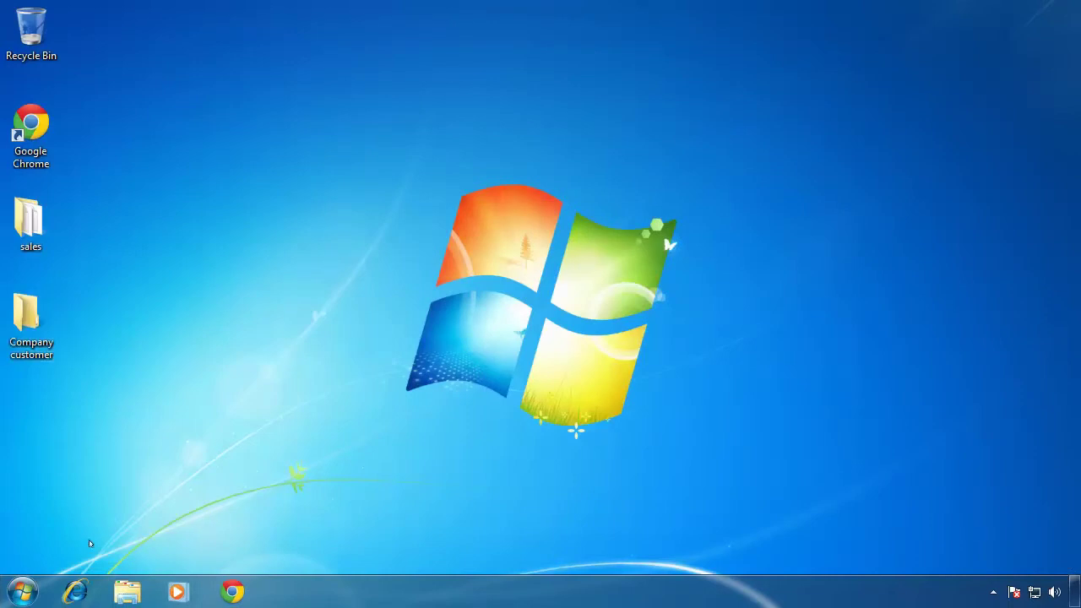
{"action": "left_click", "coordinate": [29, 593]}
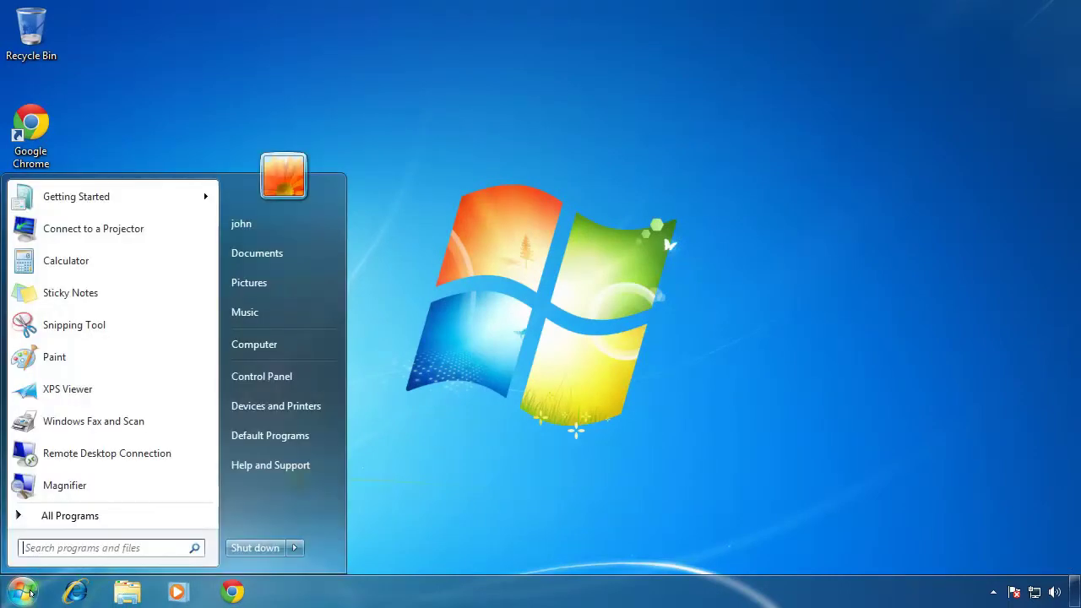
{"action": "mouse_move", "coordinate": [290, 550]}
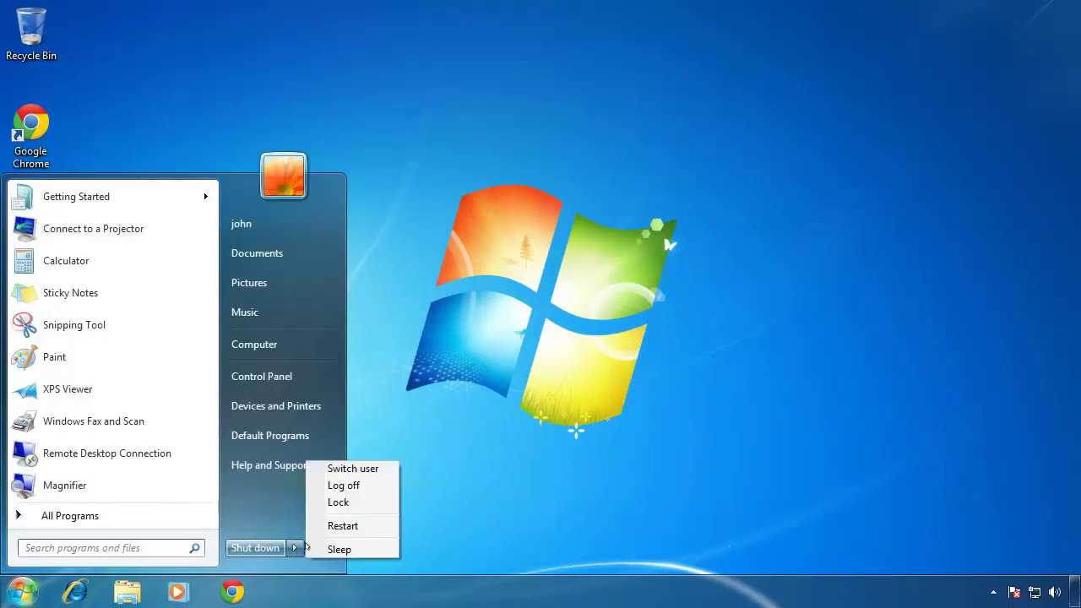
{"action": "left_click", "coordinate": [337, 526]}
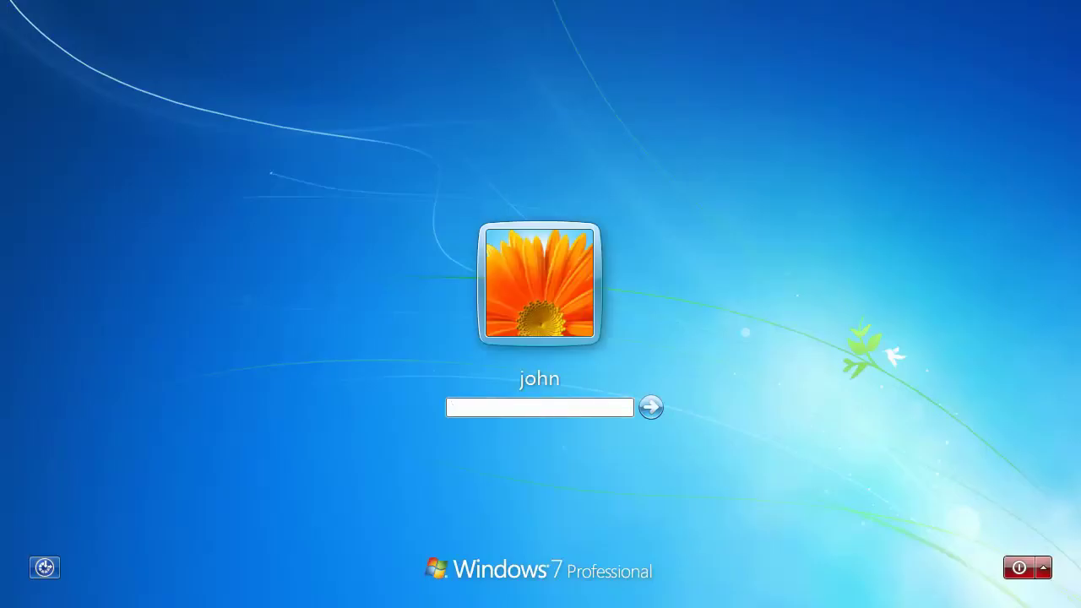
- Log back in to the Windows account by entering the account password
{"action": "type", "text": "***"}
{"action": "left_click", "coordinate": [649, 408]}
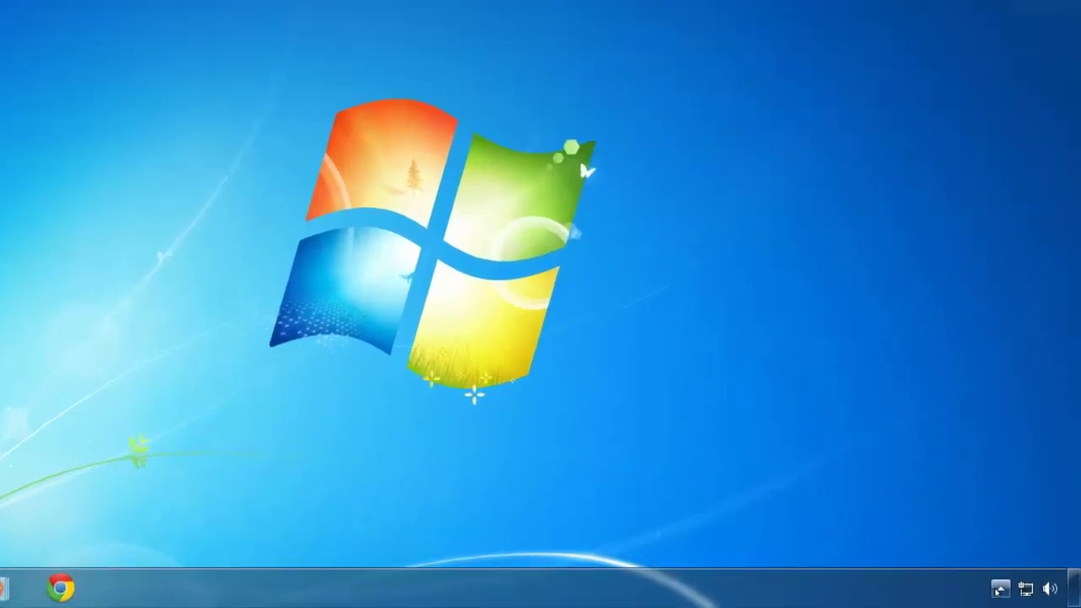
- Open the MyDLP Endpoint Security window, check the agent's connection status until the format prompt appears, and put the window away
{"action": "left_click", "coordinate": [999, 589]}
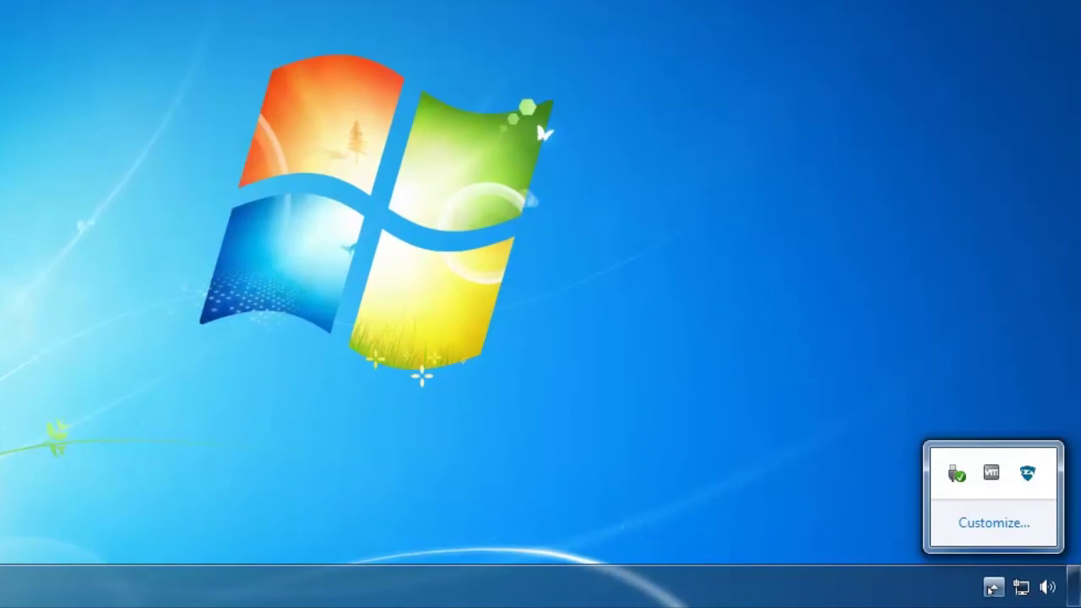
{"action": "double_click", "coordinate": [1026, 475]}
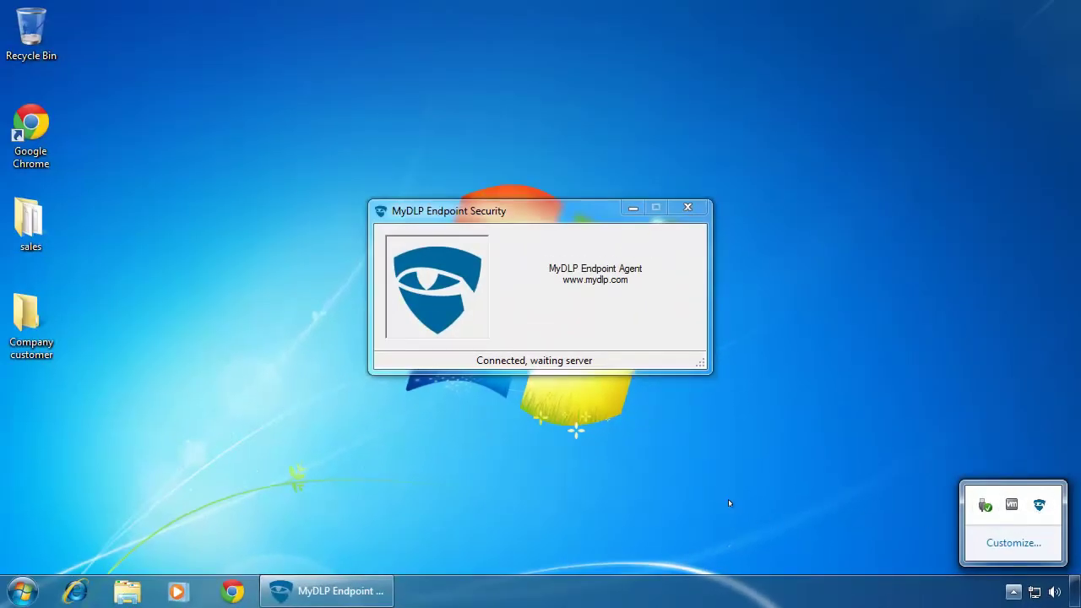
{"action": "left_click", "coordinate": [518, 372]}
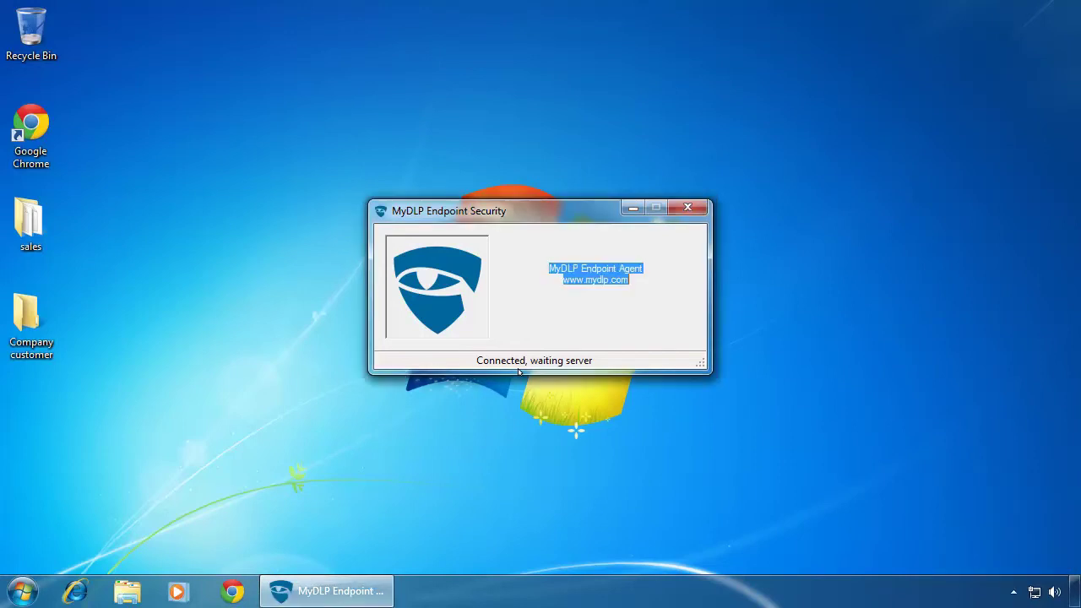
{"action": "left_click", "coordinate": [587, 397]}
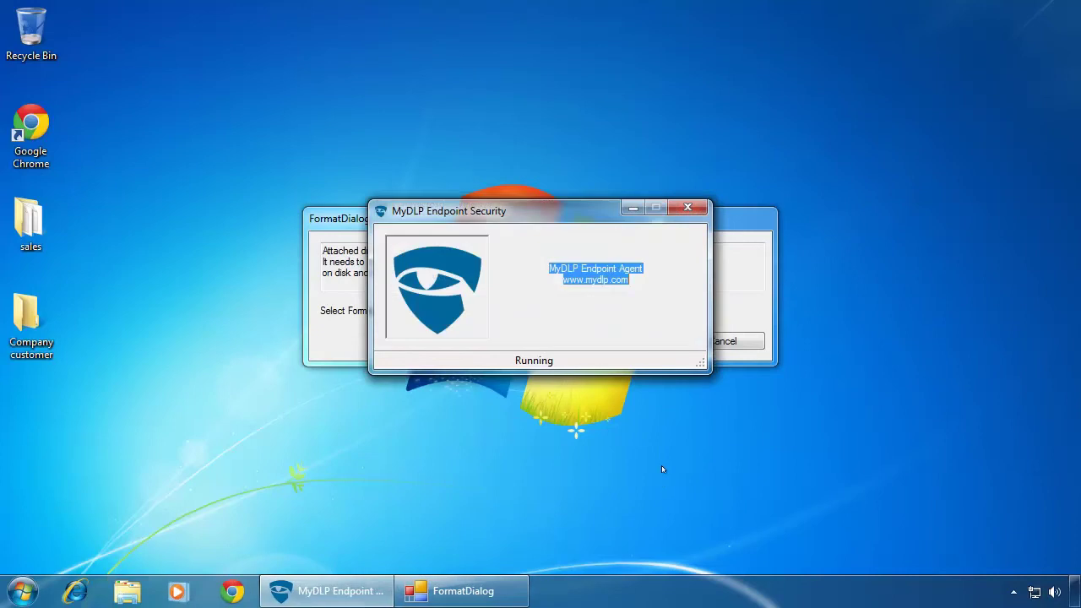
{"action": "left_click", "coordinate": [633, 208]}
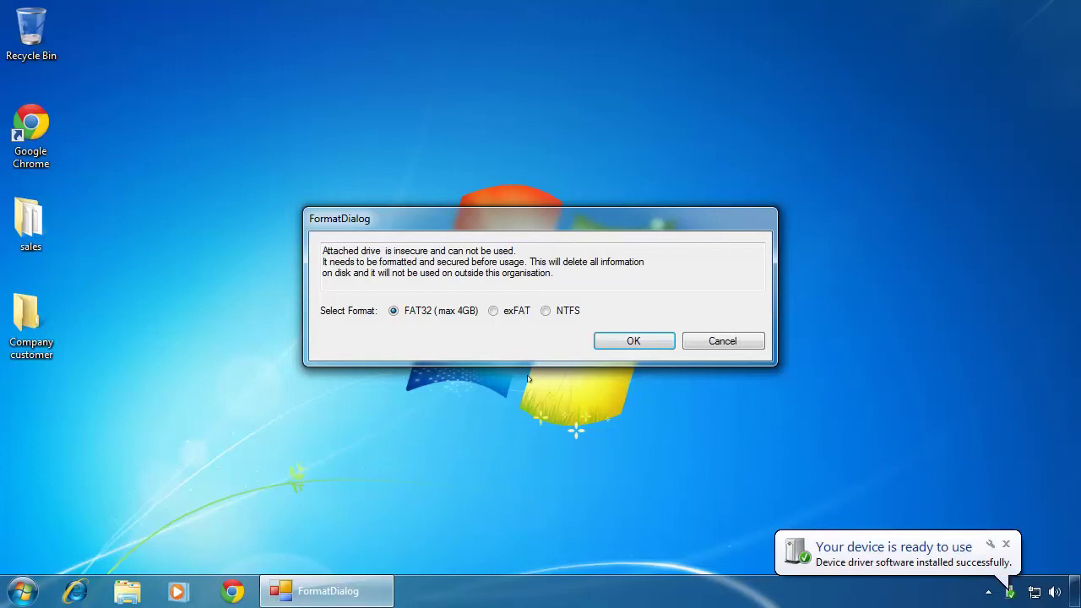
- Format and secure the attached USB drive with the FAT32 (max 4GB) format and dismiss the completion notice
{"action": "left_click", "coordinate": [630, 341]}
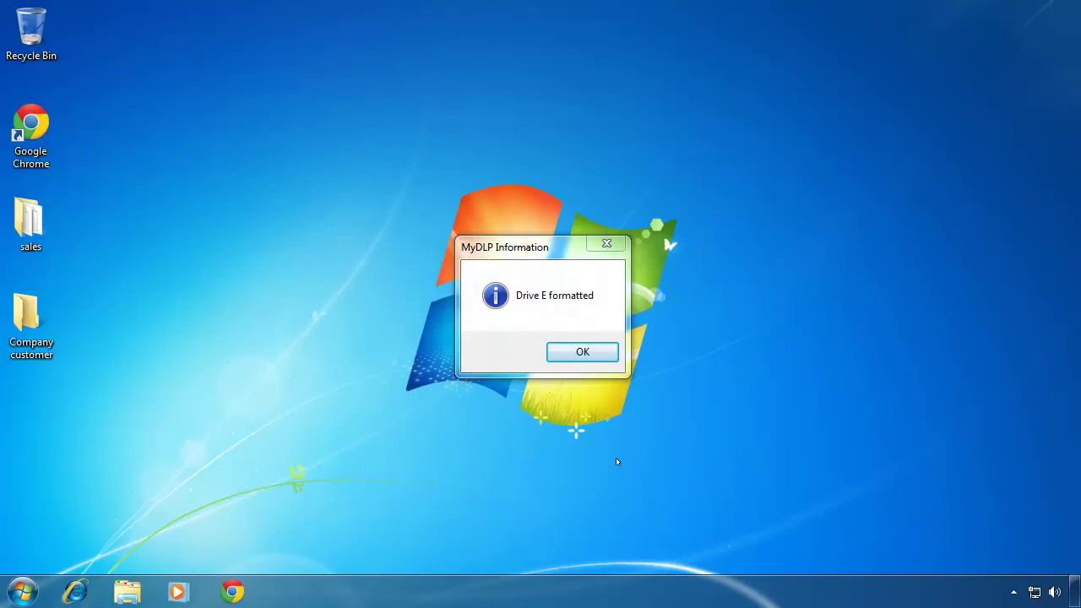
{"action": "left_click", "coordinate": [582, 357]}
{"action": "left_click", "coordinate": [580, 358]}
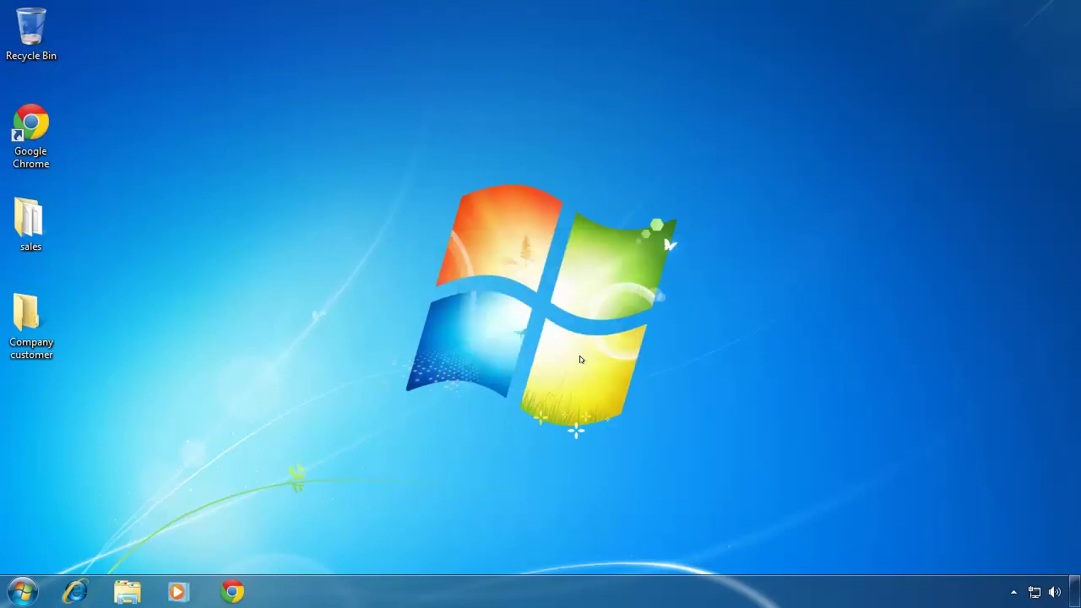
- Open Removable Disk (E:) from Computer and copy the Company customer folder from the desktop onto it
{"action": "key", "text": "super"}
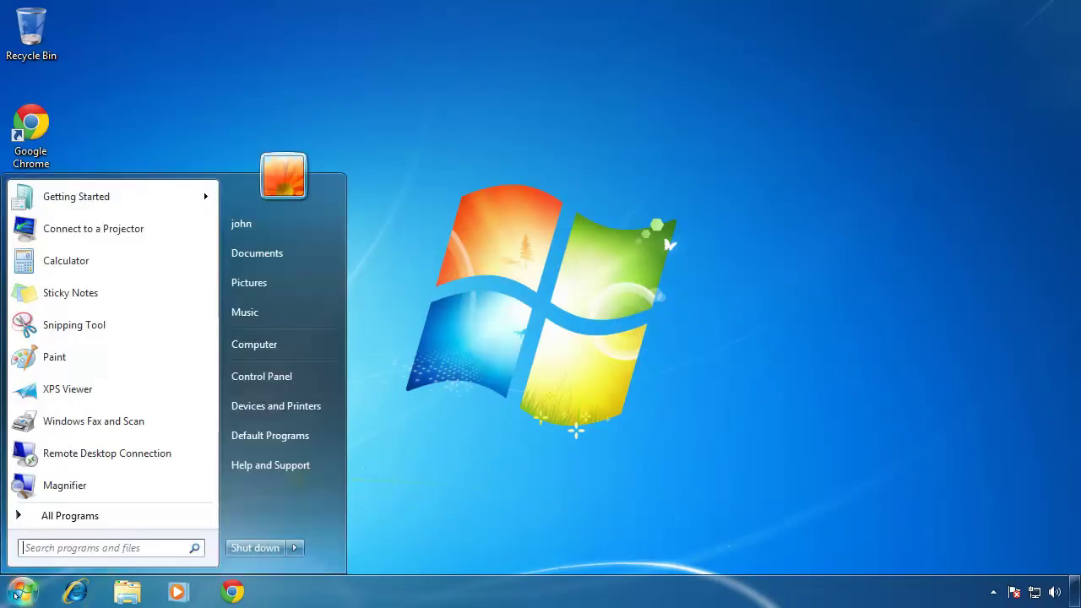
{"action": "left_click", "coordinate": [281, 345]}
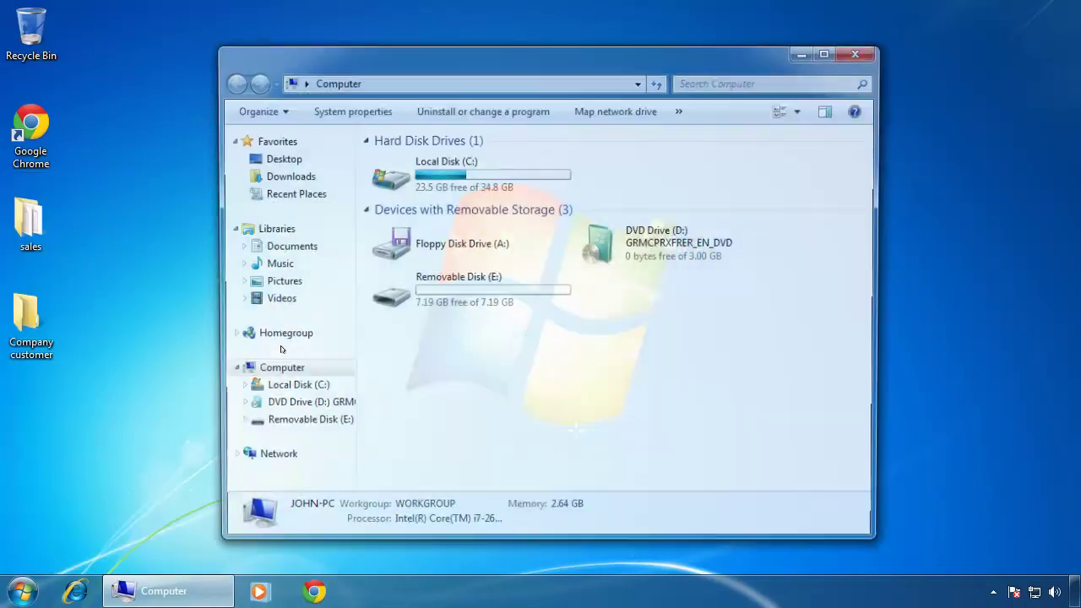
{"action": "left_click", "coordinate": [473, 297]}
{"action": "double_click", "coordinate": [472, 297]}
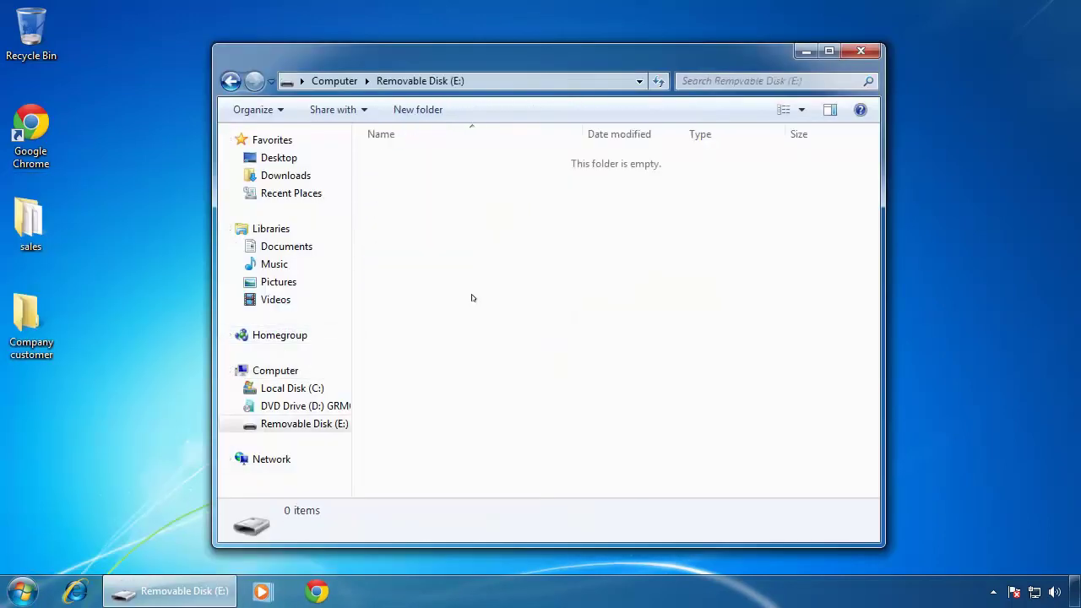
{"action": "left_click_drag", "start_coordinate": [39, 329], "coordinate": [54, 355]}
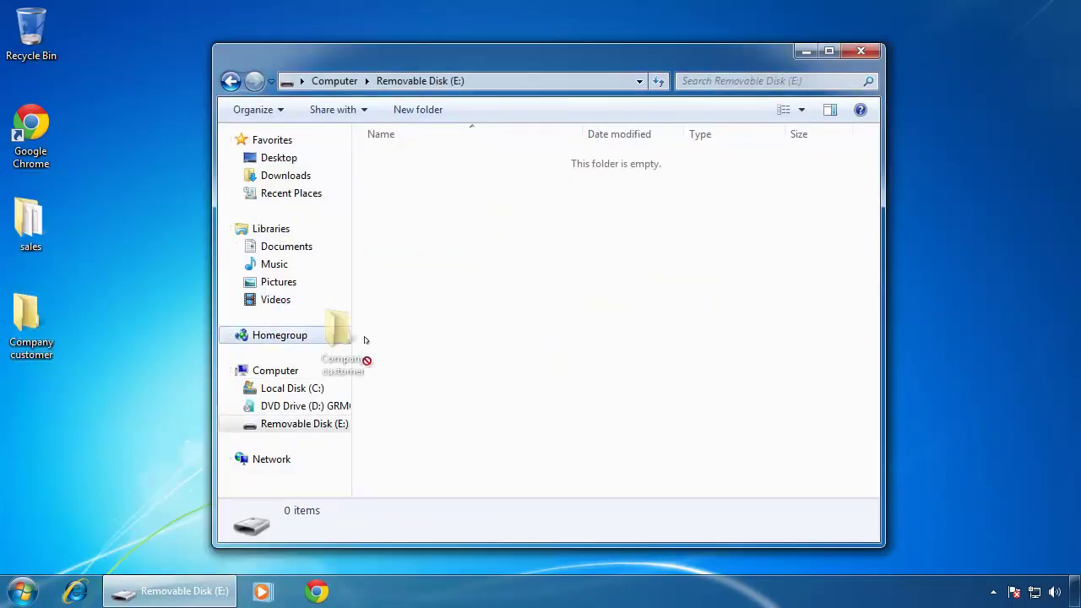
{"action": "left_click_drag", "start_coordinate": [413, 323], "coordinate": [488, 253]}
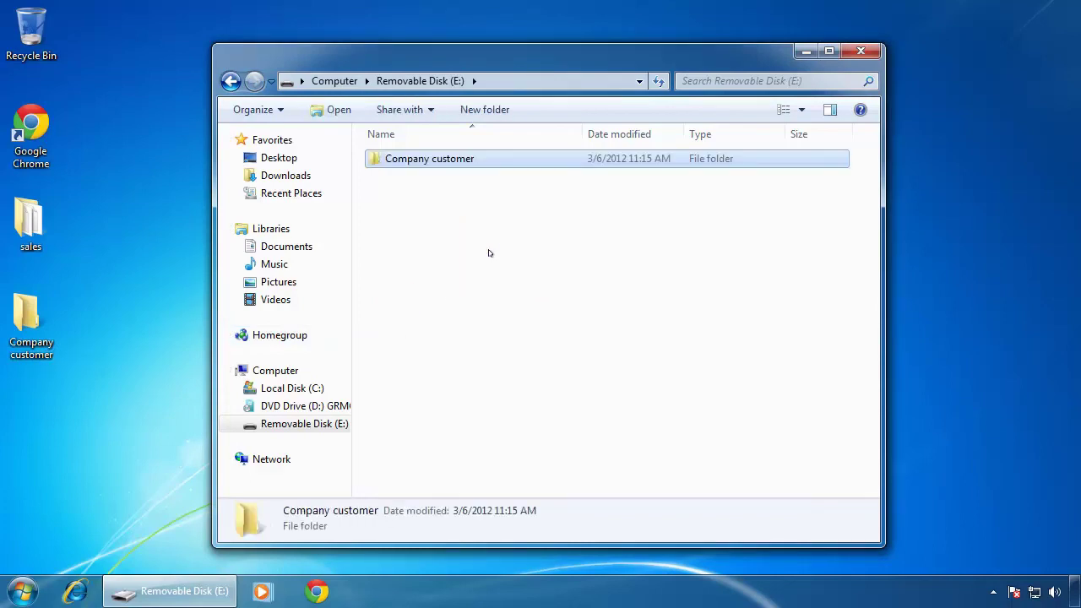